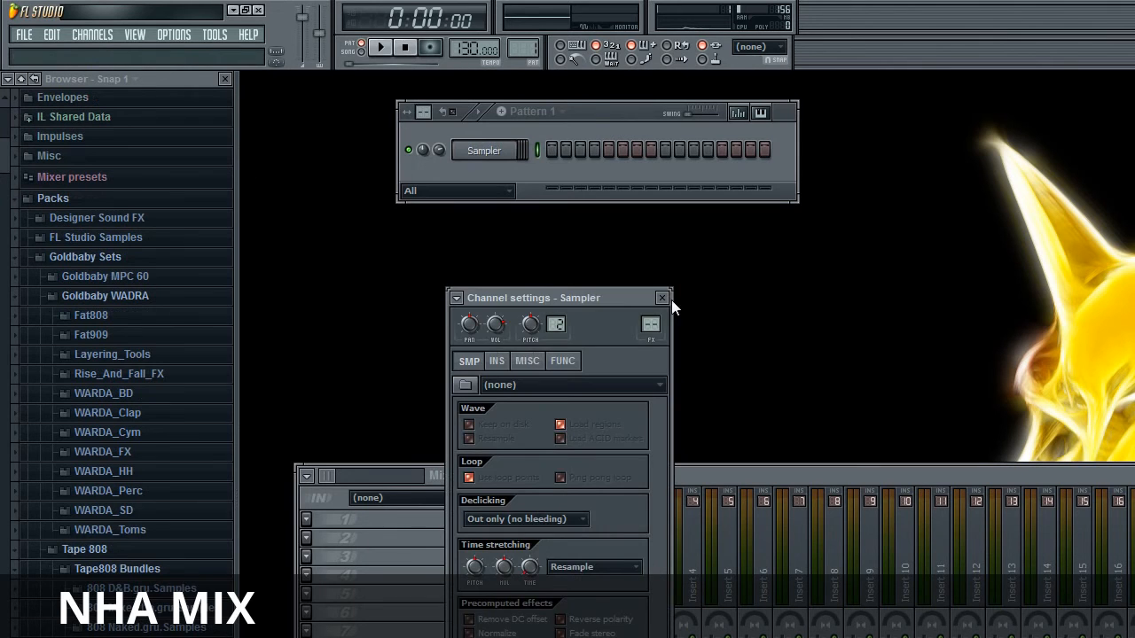
# - Move the step sequencer lower in the workspace and open the Sampler channel's piano roll
pyautogui.moveTo(590, 111); pyautogui.dragTo(607, 164)
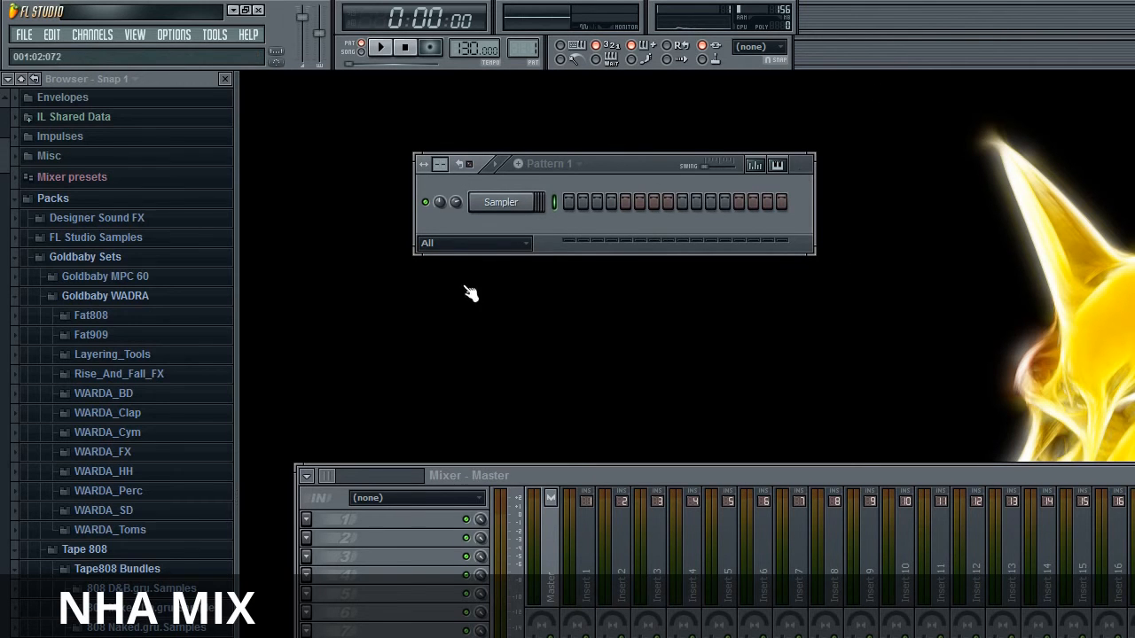
pyautogui.rightClick(508, 197)
pyautogui.click(550, 206)
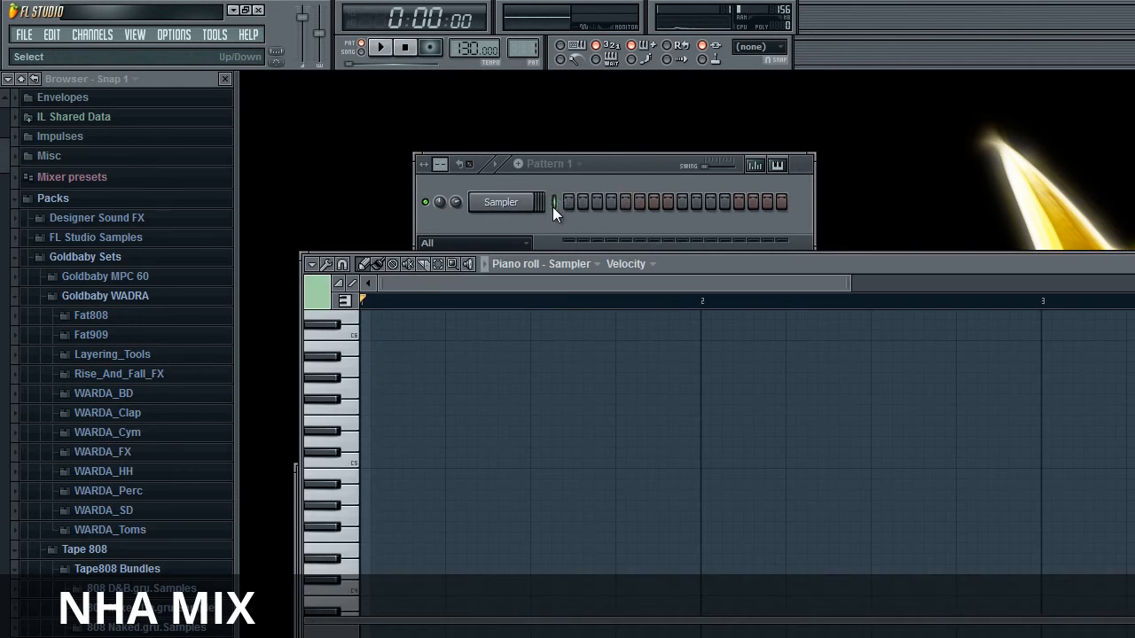
pyautogui.click(360, 471)
pyautogui.moveTo(360, 471); pyautogui.dragTo(353, 353)
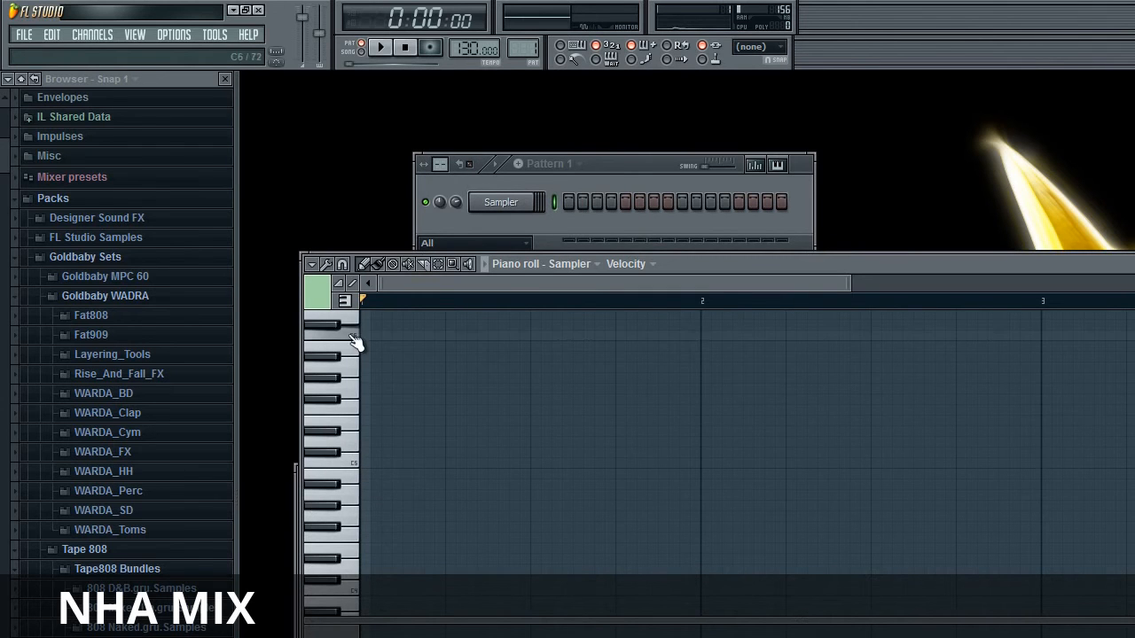
# - Close the Sampler channel's piano roll and open it again
pyautogui.rightClick(512, 198)
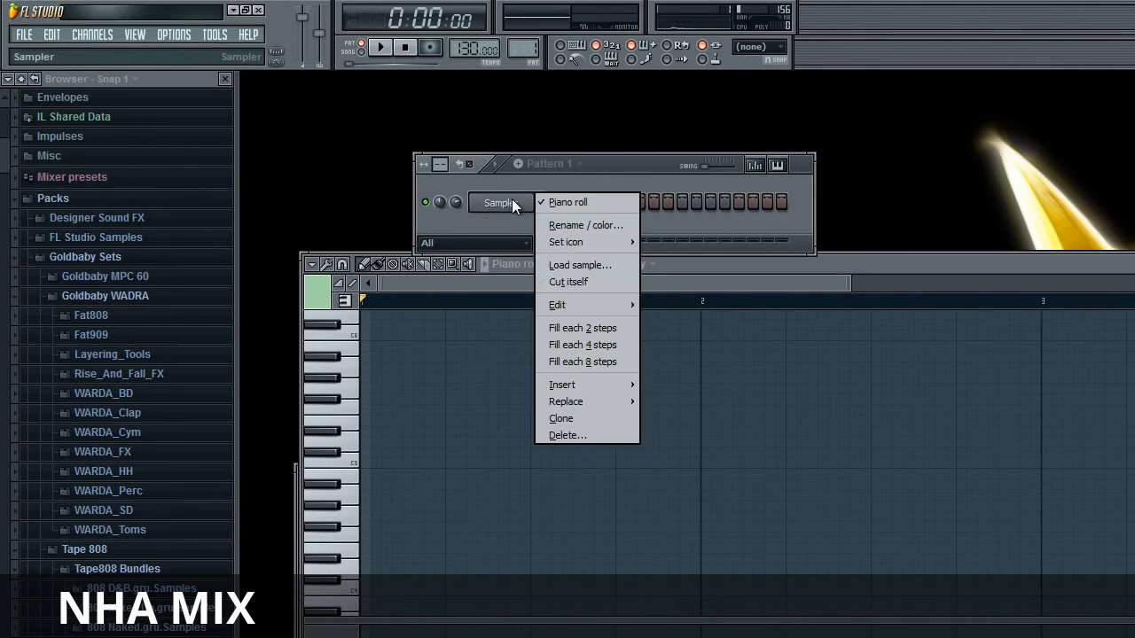
pyautogui.click(547, 200)
pyautogui.rightClick(520, 197)
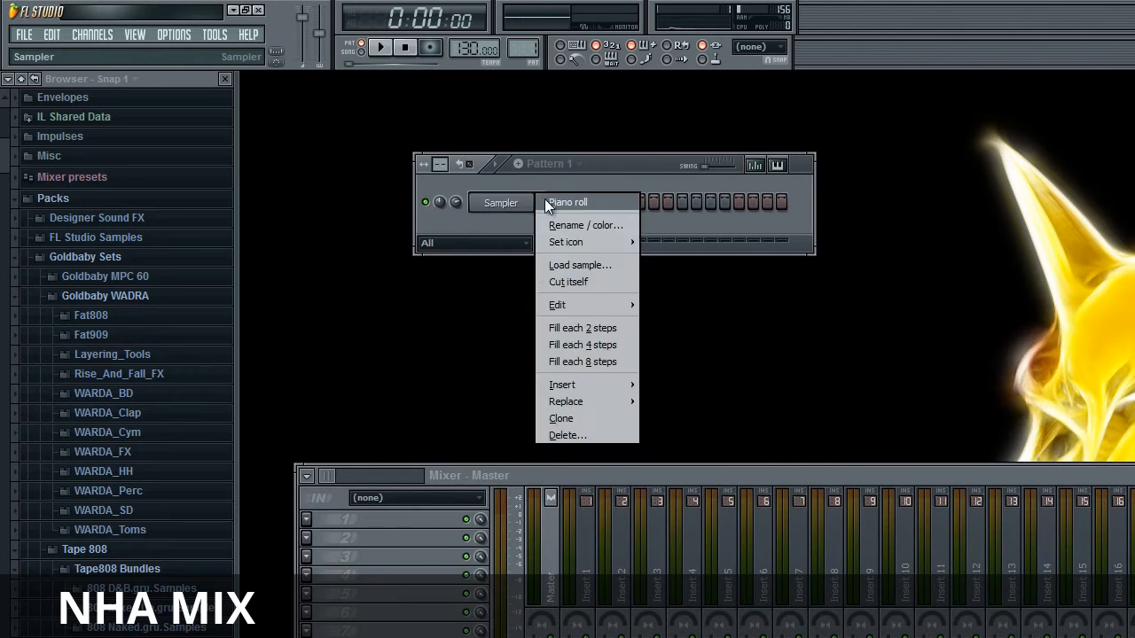
pyautogui.click(546, 200)
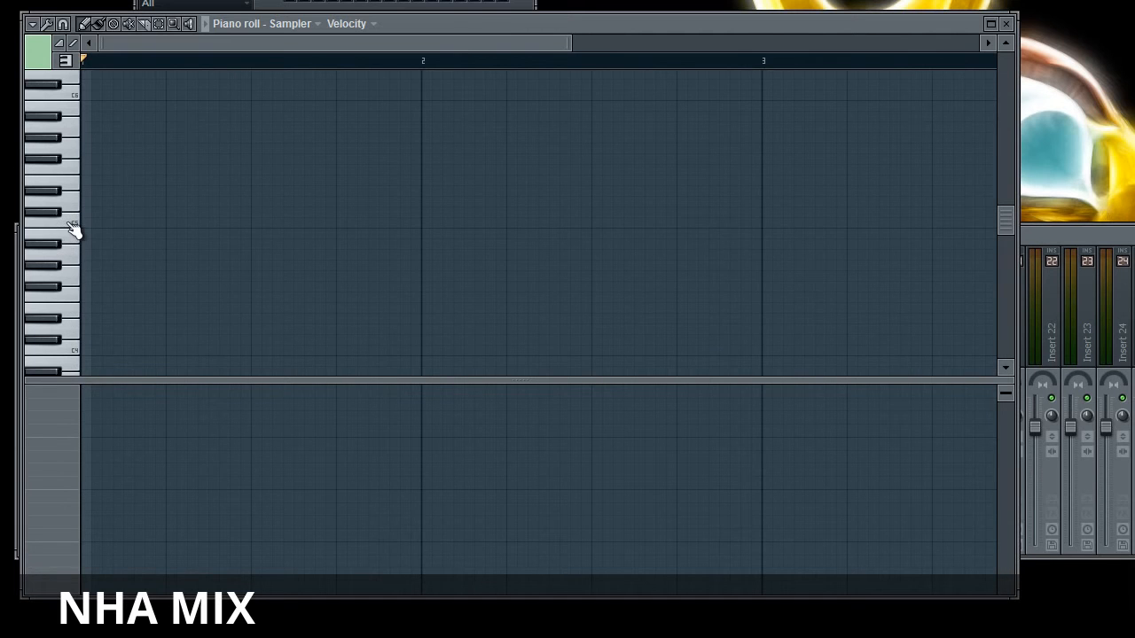
# - Audition the C4 and C6 keys on the piano roll's keyboard
pyautogui.click(70, 349)
pyautogui.click(73, 350)
pyautogui.click(70, 90)
pyautogui.click(70, 90)
pyautogui.click(70, 90)
# - Draw ten notes on C5 and B4, spread across the first two bars of the piano roll
pyautogui.moveTo(1006, 223)
pyautogui.mouseDown()
pyautogui.moveTo(1007, 63)
pyautogui.moveTo(1007, 177)
pyautogui.moveTo(1075, 463)
pyautogui.moveTo(1032, 64)
pyautogui.moveTo(1010, 158)
pyautogui.moveTo(1015, 215)
pyautogui.mouseUp()
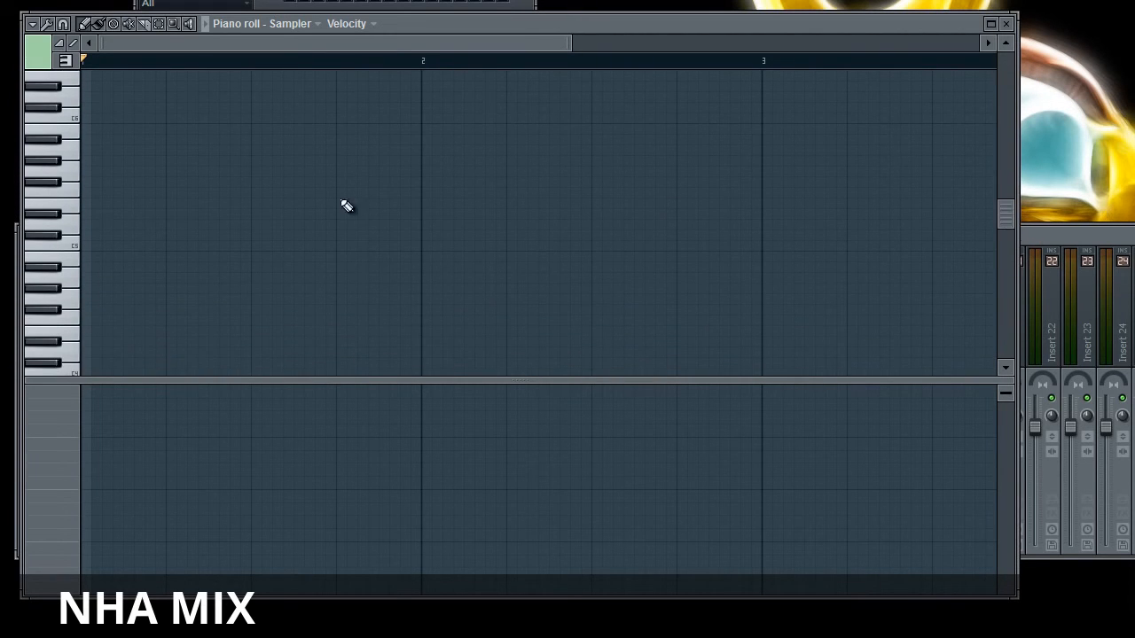
pyautogui.click(93, 249)
pyautogui.click(173, 246)
pyautogui.click(247, 246)
pyautogui.click(301, 257)
pyautogui.click(373, 246)
pyautogui.click(453, 257)
pyautogui.click(540, 246)
pyautogui.click(608, 257)
pyautogui.click(617, 247)
pyautogui.click(720, 247)
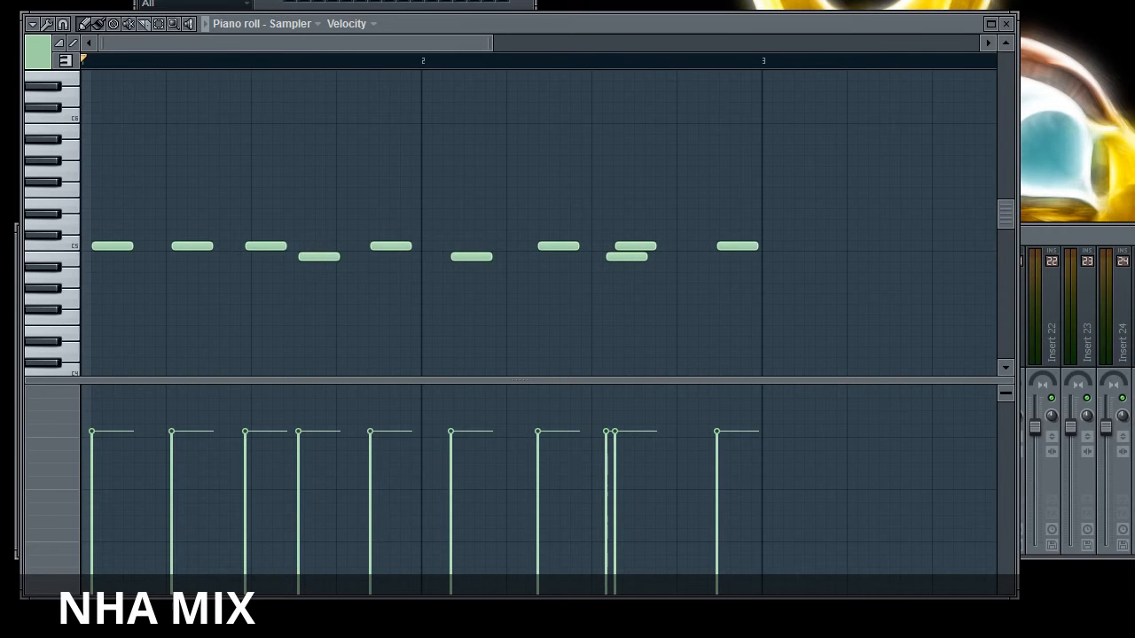
# - Scatter five more notes at different pitches above the C5 row in the first bar
pyautogui.press('F6')
pyautogui.click(242, 180)
pyautogui.click(276, 201)
pyautogui.click(301, 150)
pyautogui.click(357, 224)
pyautogui.click(382, 181)
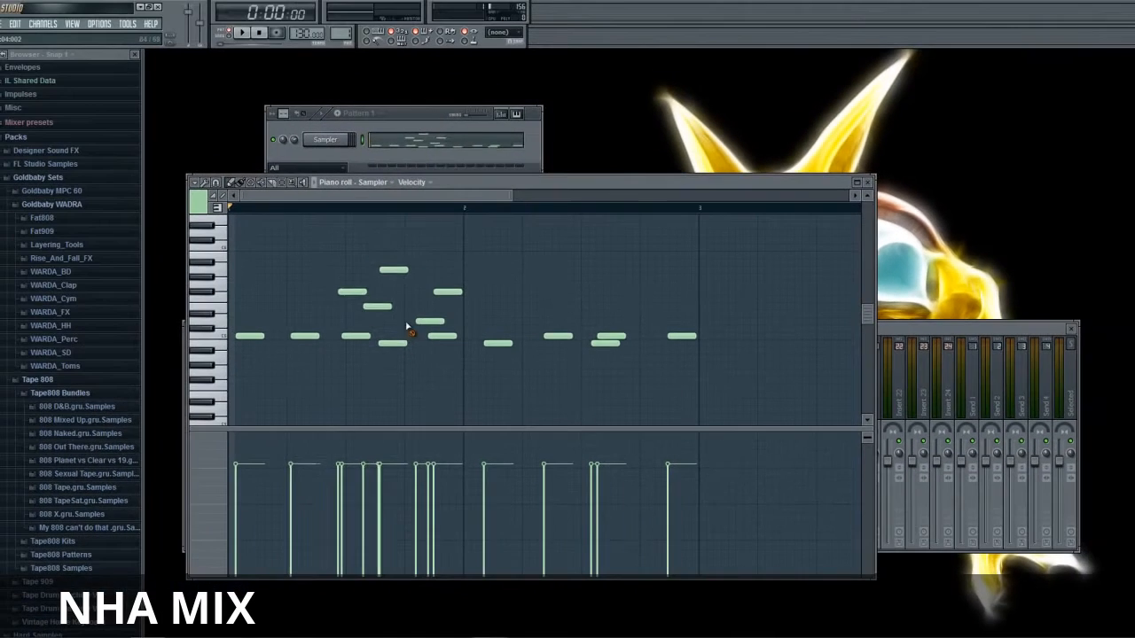
# - Delete all notes from the Sampler's piano roll
pyautogui.rightClick(393, 270)
pyautogui.rightClick(305, 336)
pyautogui.rightClick(355, 336)
pyautogui.rightClick(393, 343)
pyautogui.rightClick(442, 337)
pyautogui.rightClick(497, 343)
pyautogui.rightClick(612, 336)
pyautogui.rightClick(558, 336)
pyautogui.rightClick(594, 345)
pyautogui.rightClick(682, 337)
pyautogui.rightClick(246, 338)
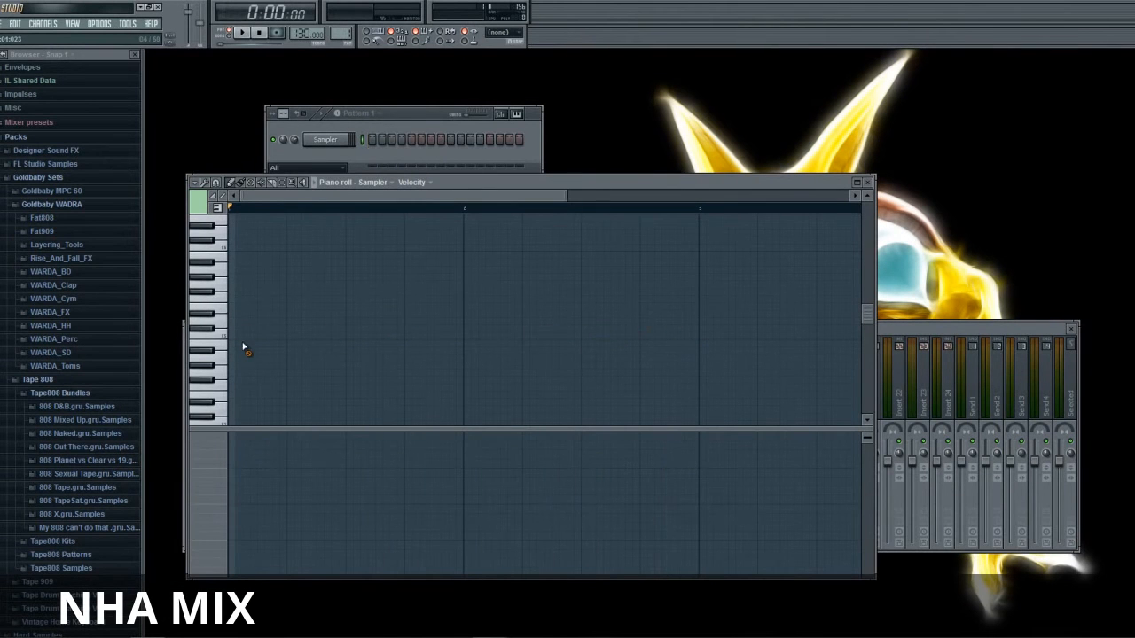
# - Toggle the piano roll keyboard repeatedly between piano keys and note-name labels, ending on the note names
pyautogui.click(216, 210)
pyautogui.rightClick(216, 209)
pyautogui.click(213, 212)
pyautogui.click(214, 210)
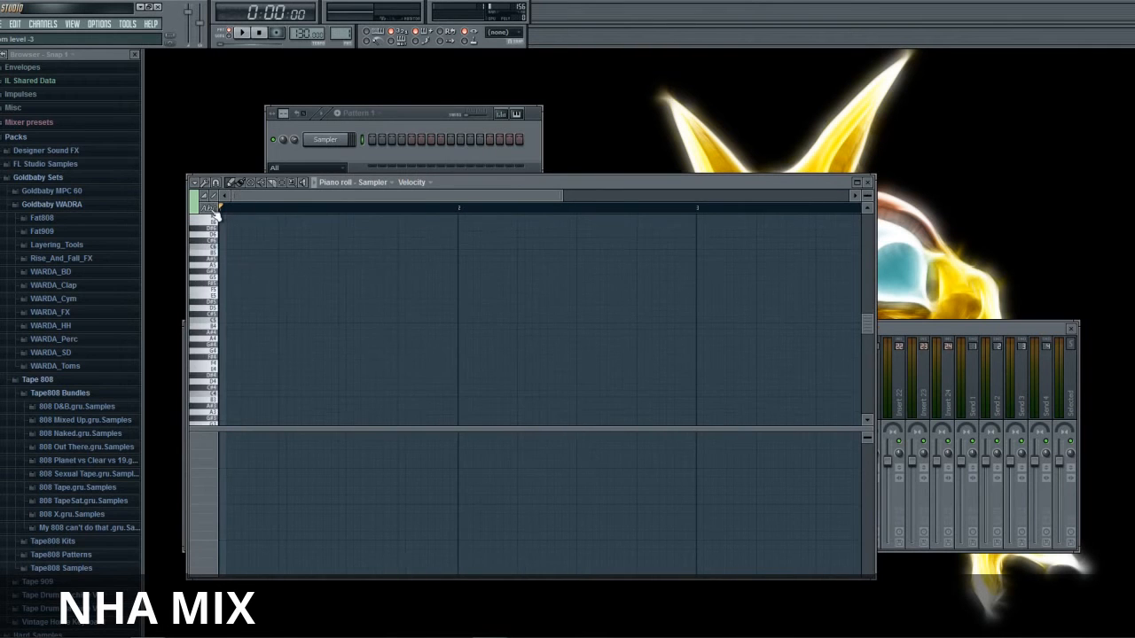
pyautogui.click(214, 210)
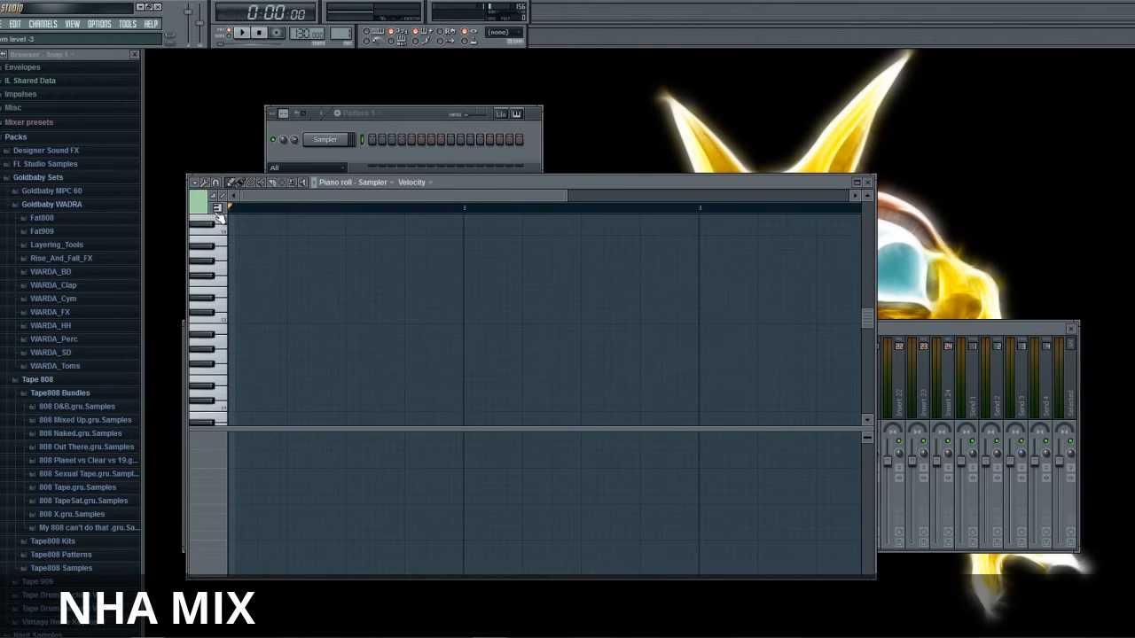
pyautogui.click(216, 209)
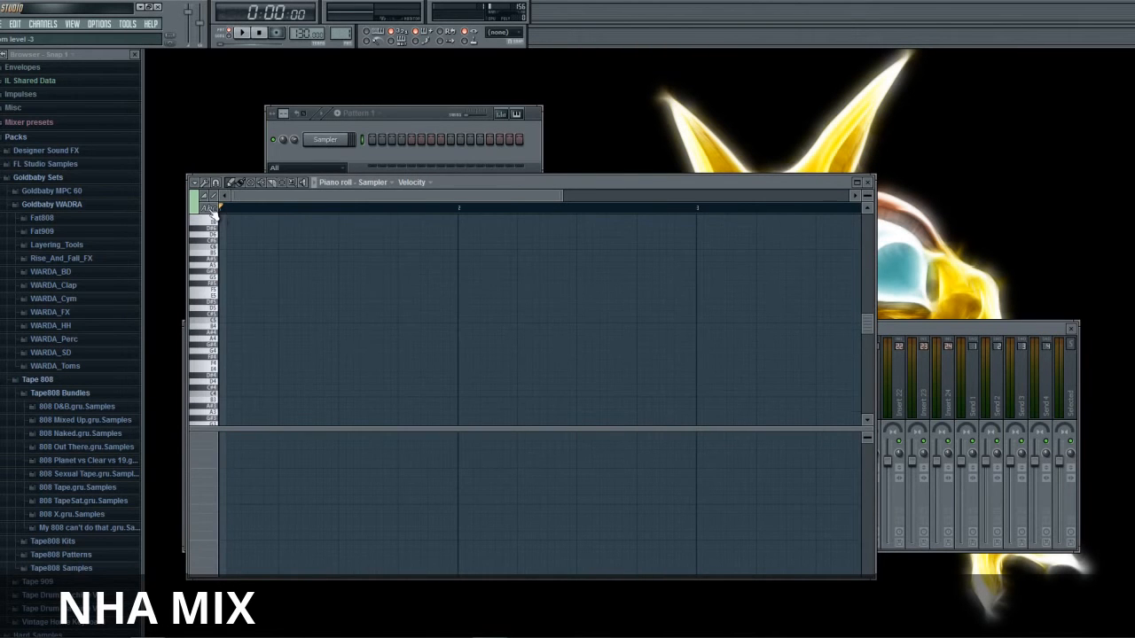
pyautogui.click(214, 210)
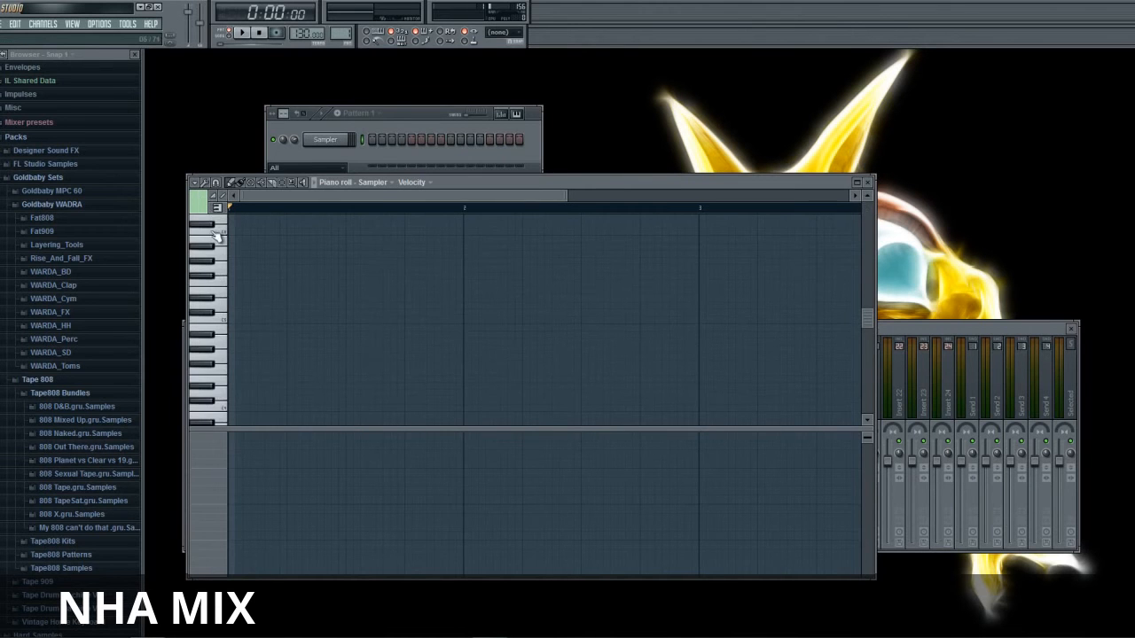
pyautogui.click(215, 209)
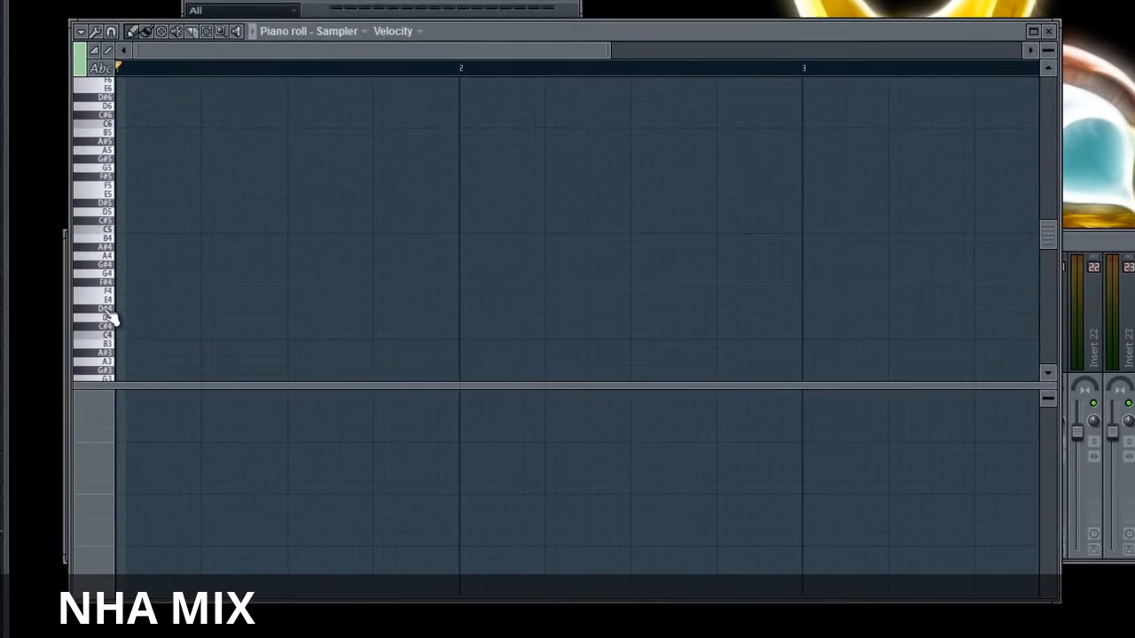
# - Run through the labelled keys up and down the keyboard and switch it back to piano keys
pyautogui.moveTo(107, 310)
pyautogui.mouseDown()
pyautogui.moveTo(102, 133)
pyautogui.moveTo(109, 327)
pyautogui.moveTo(110, 167)
pyautogui.moveTo(87, 221)
pyautogui.mouseUp()
pyautogui.moveTo(98, 360)
pyautogui.mouseDown()
pyautogui.moveTo(100, 149)
pyautogui.moveTo(104, 194)
pyautogui.mouseUp()
pyautogui.moveTo(100, 97)
pyautogui.mouseDown()
pyautogui.moveTo(101, 306)
pyautogui.moveTo(102, 213)
pyautogui.moveTo(101, 282)
pyautogui.moveTo(127, 309)
pyautogui.moveTo(84, 186)
pyautogui.moveTo(93, 205)
pyautogui.moveTo(88, 105)
pyautogui.mouseUp()
pyautogui.click(101, 67)
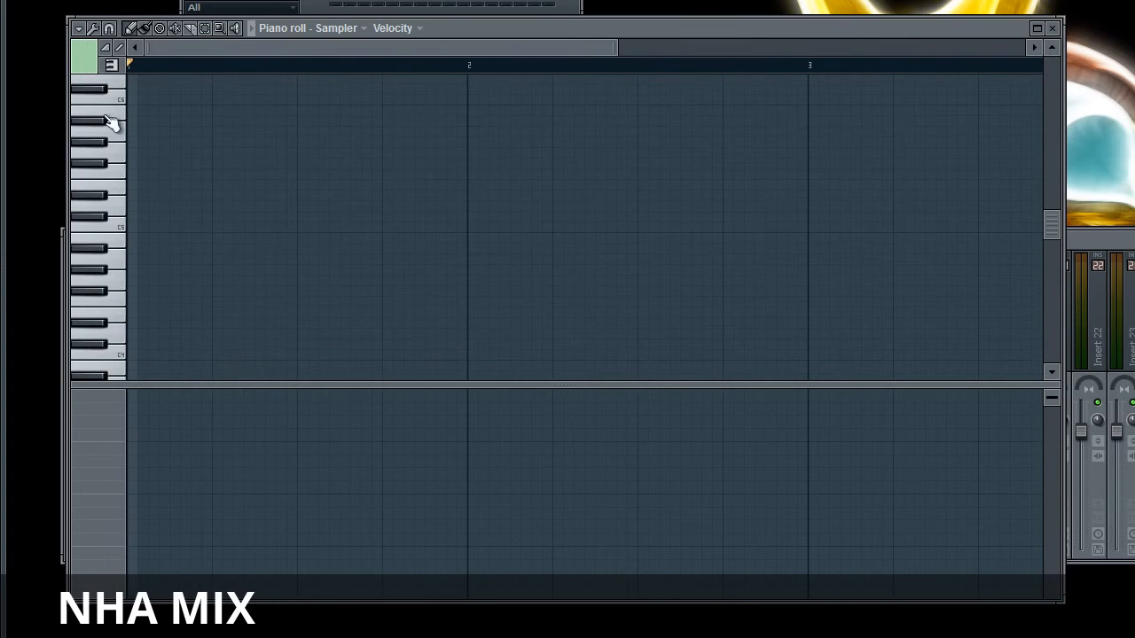
# - Audition keys just around C5 and in the octave between C3 and C4
pyautogui.click(123, 233)
pyautogui.click(116, 238)
pyautogui.click(117, 240)
pyautogui.scroll(-6, 119, 249)
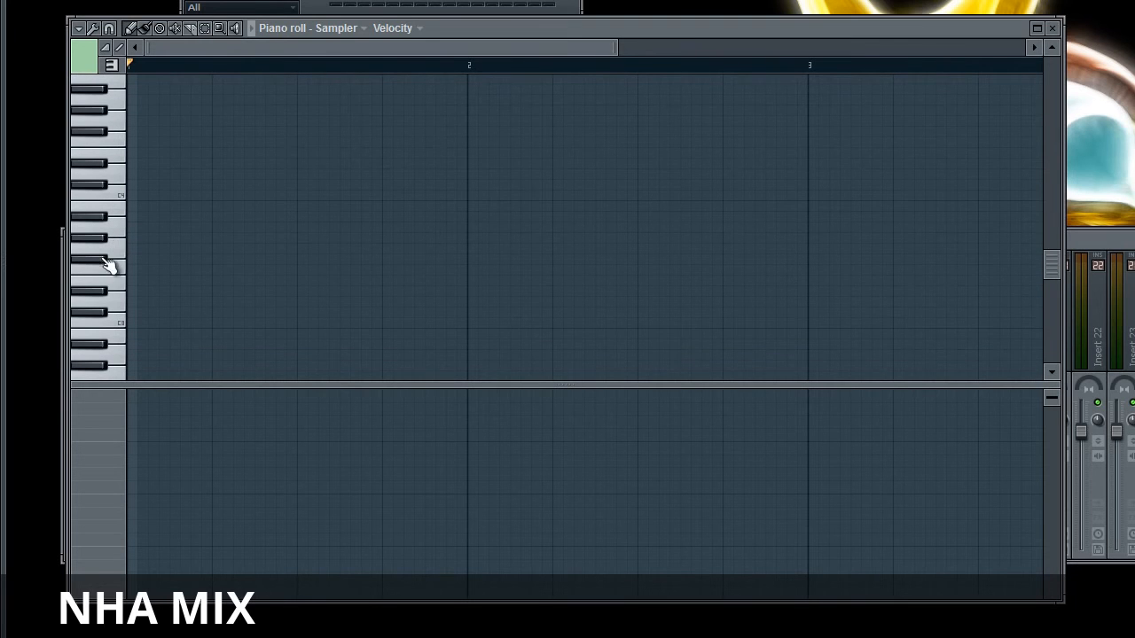
pyautogui.click(110, 271)
pyautogui.click(111, 270)
pyautogui.click(111, 271)
# - Show the note-name labels around C5 once more and return the keyboard to piano keys
pyautogui.scroll(3, 113, 275)
pyautogui.scroll(3, 114, 274)
pyautogui.click(116, 70)
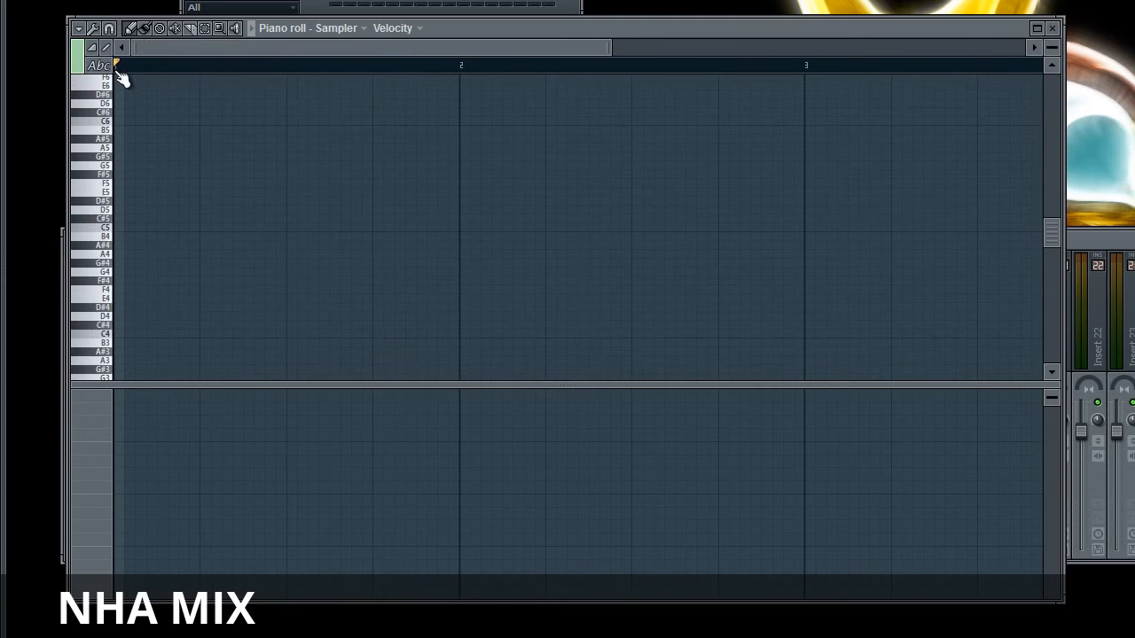
pyautogui.click(106, 66)
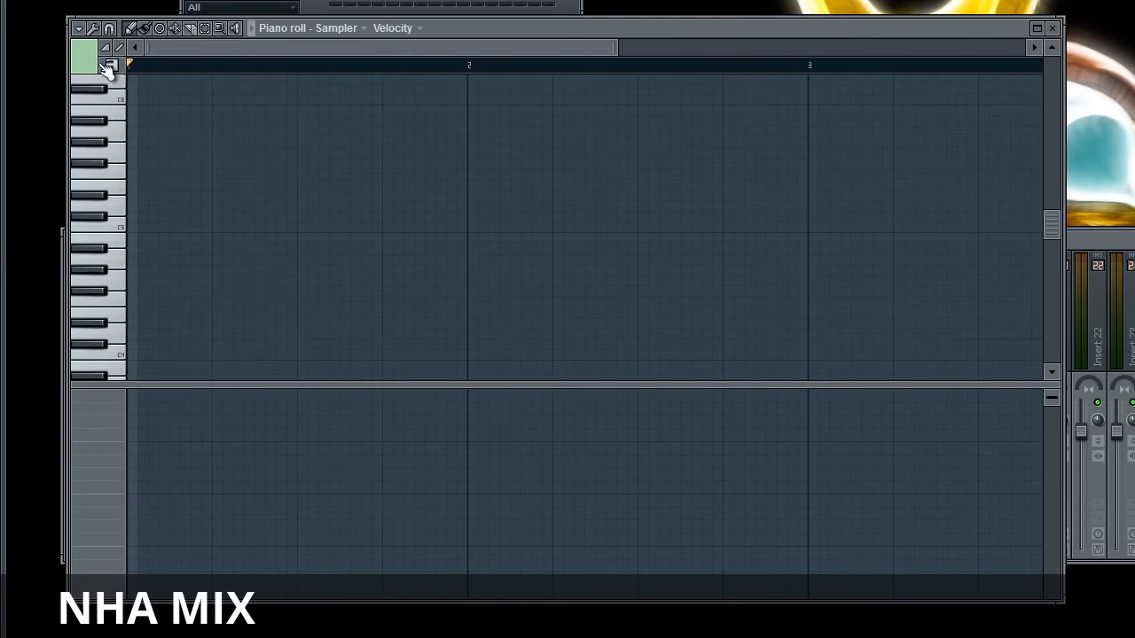
# - Set the note colour to light blue and draw three notes on D#5, C5 and A4 in the first bar
pyautogui.click(89, 57)
pyautogui.click(84, 103)
pyautogui.click(160, 195)
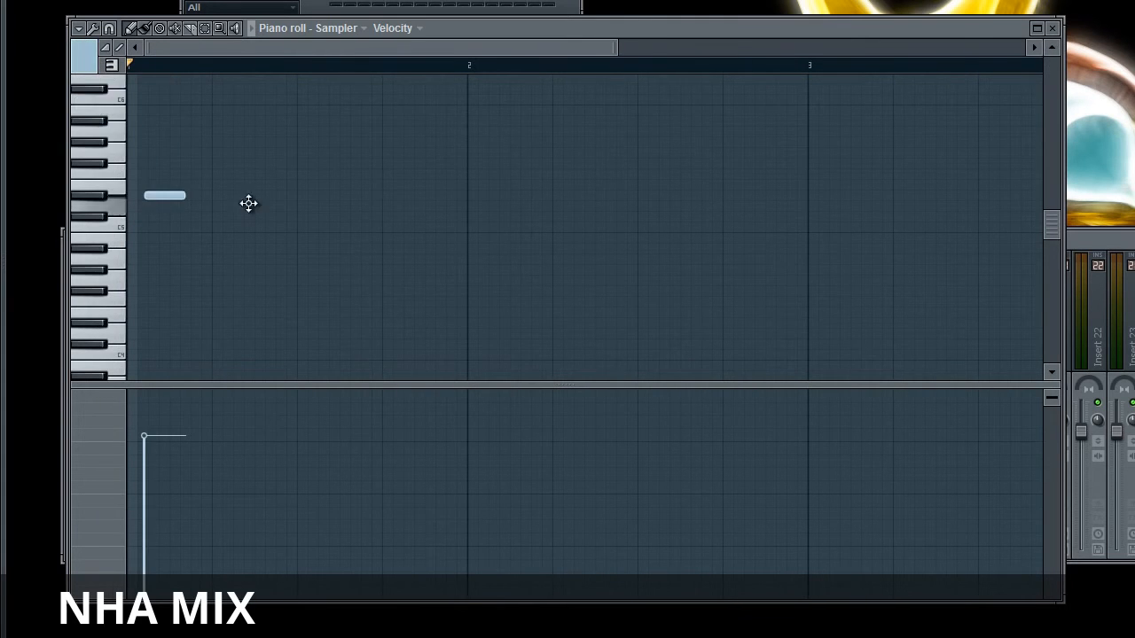
pyautogui.click(266, 227)
pyautogui.click(276, 259)
# - Set the note colour to light orange and draw three notes on E5, D#4 and B4 around bar 2
pyautogui.click(91, 55)
pyautogui.click(158, 121)
pyautogui.click(405, 185)
pyautogui.click(461, 323)
pyautogui.click(582, 237)
# - Set the note colour to light blue and delete all the blue and orange notes
pyautogui.click(84, 59)
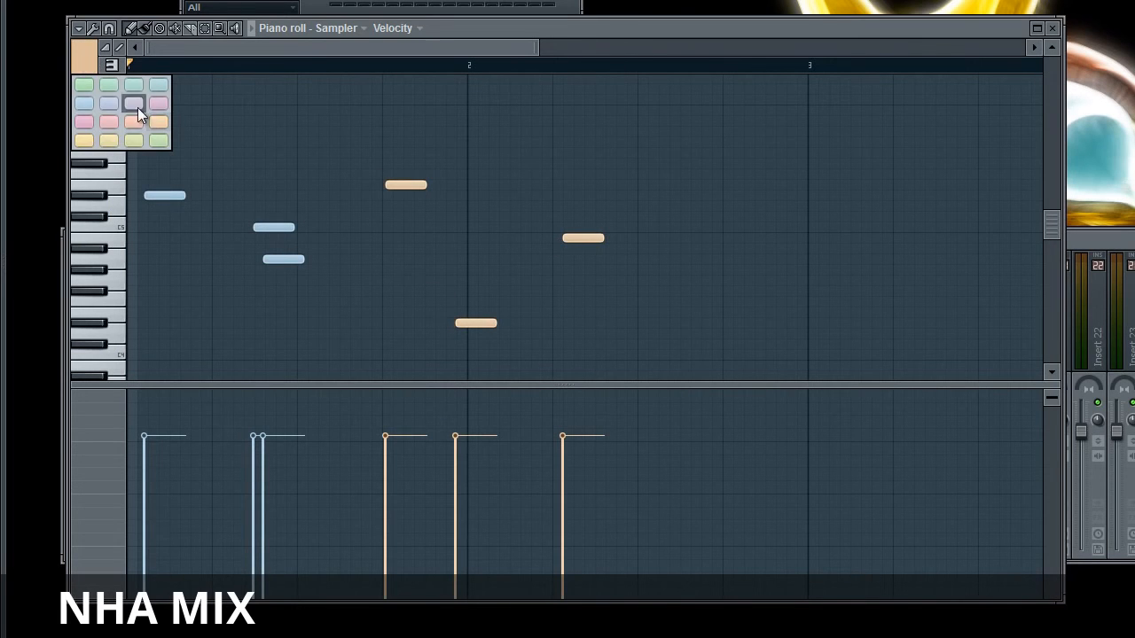
pyautogui.click(96, 106)
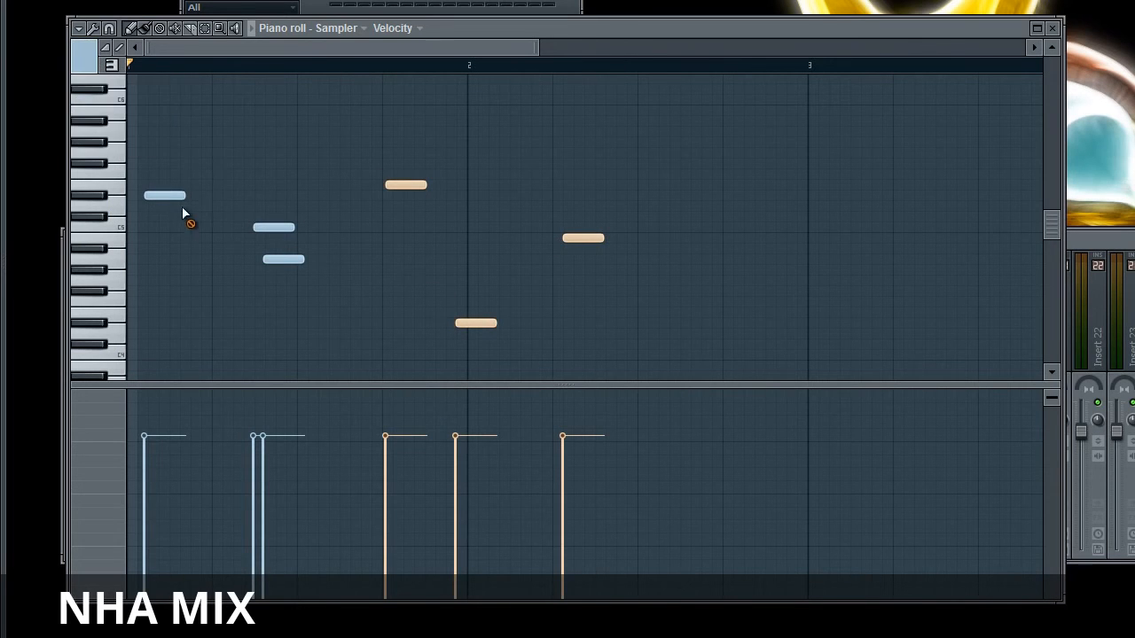
pyautogui.rightClick(165, 195)
pyautogui.rightClick(274, 227)
pyautogui.rightClick(283, 259)
pyautogui.rightClick(406, 184)
pyautogui.rightClick(475, 323)
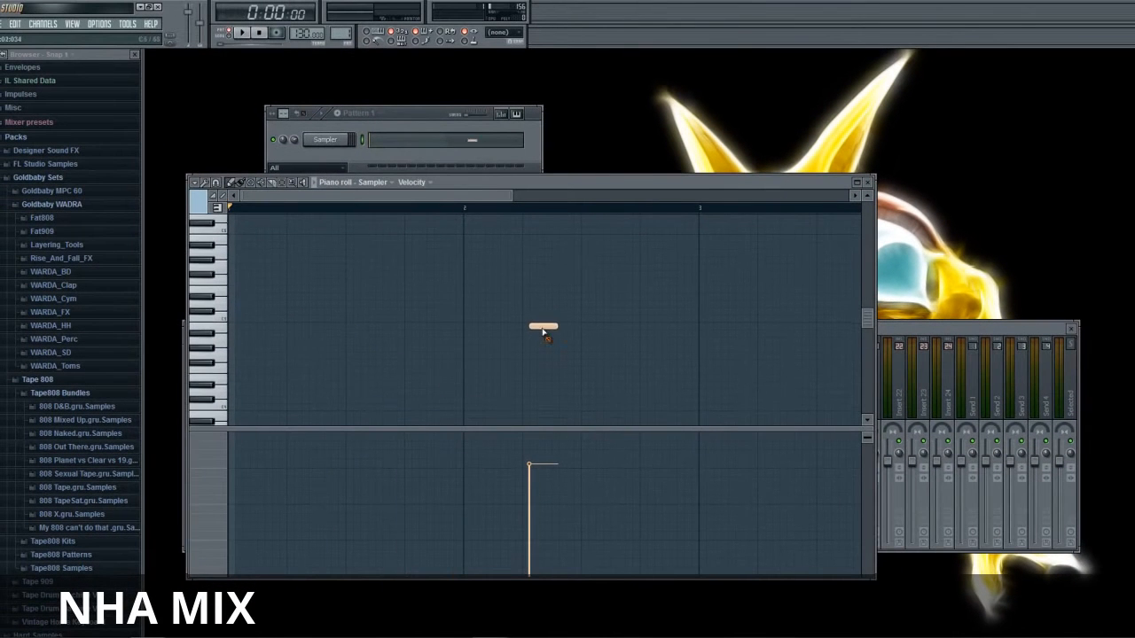
pyautogui.rightClick(544, 327)
pyautogui.scroll(2, 376, 306)
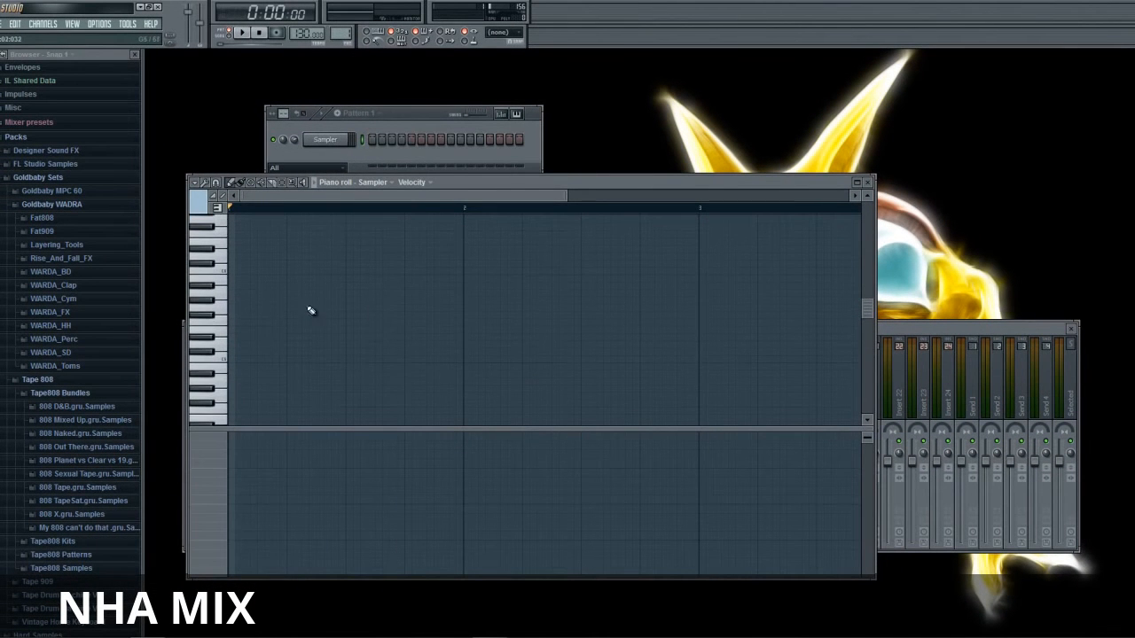
# - Replace the Sampler channel with the Albino3 synthesizer and load its IB Bells preset bank
pyautogui.rightClick(324, 138)
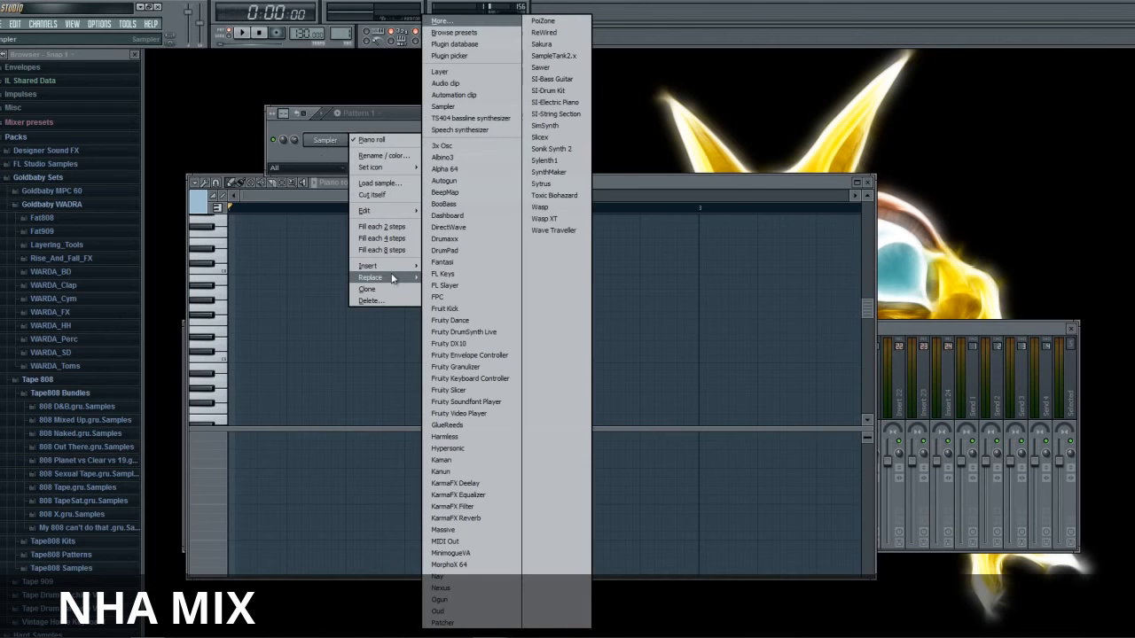
pyautogui.click(442, 157)
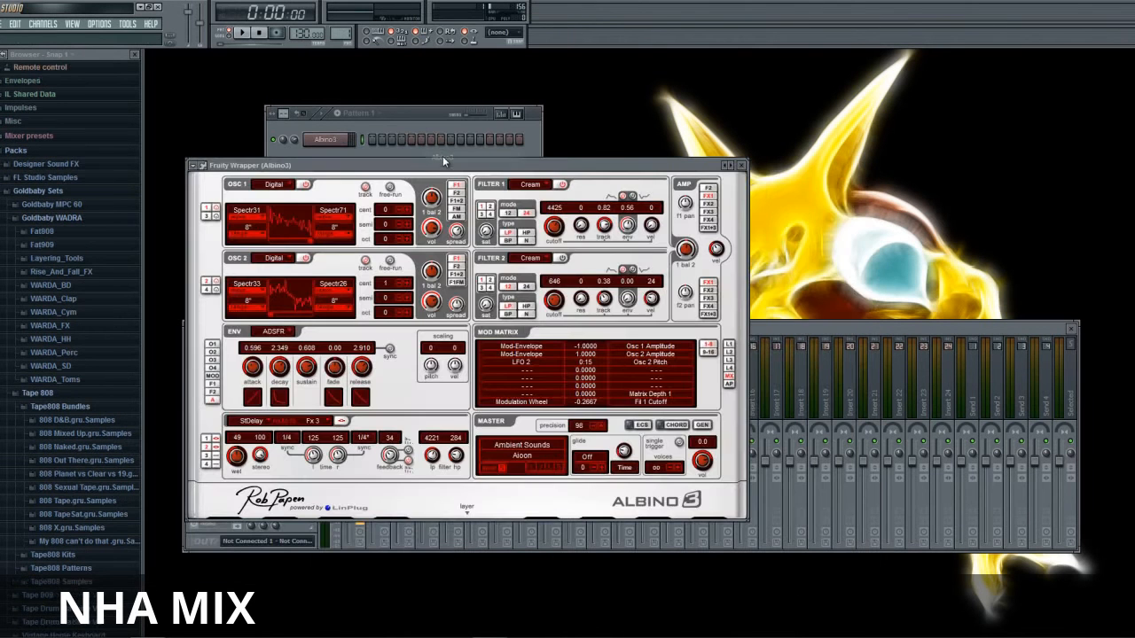
pyautogui.click(513, 454)
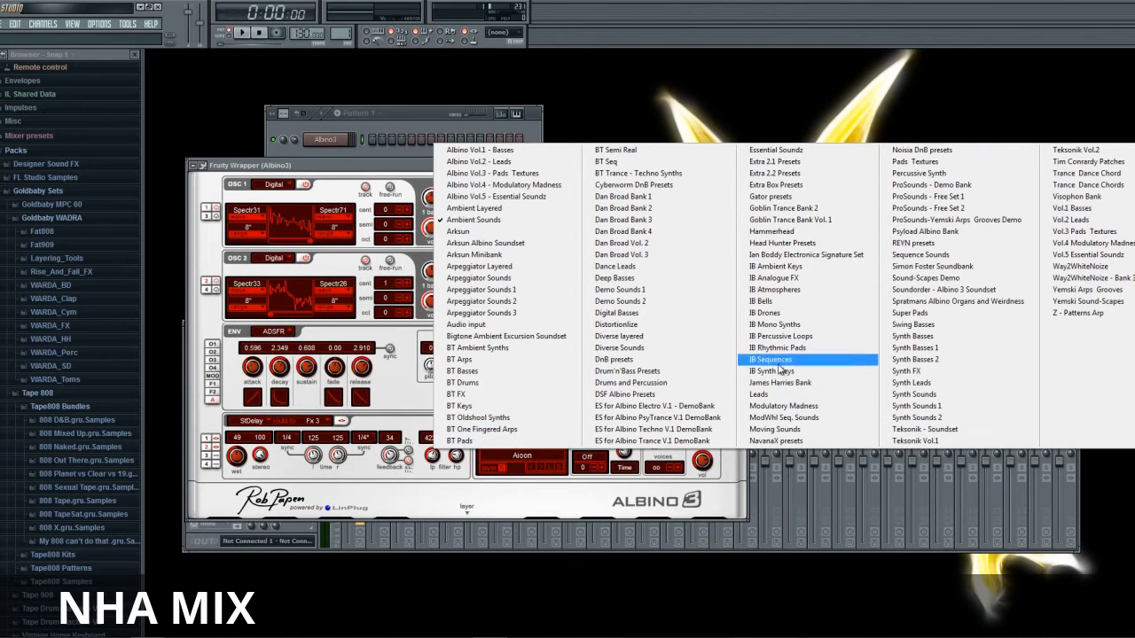
pyautogui.click(764, 301)
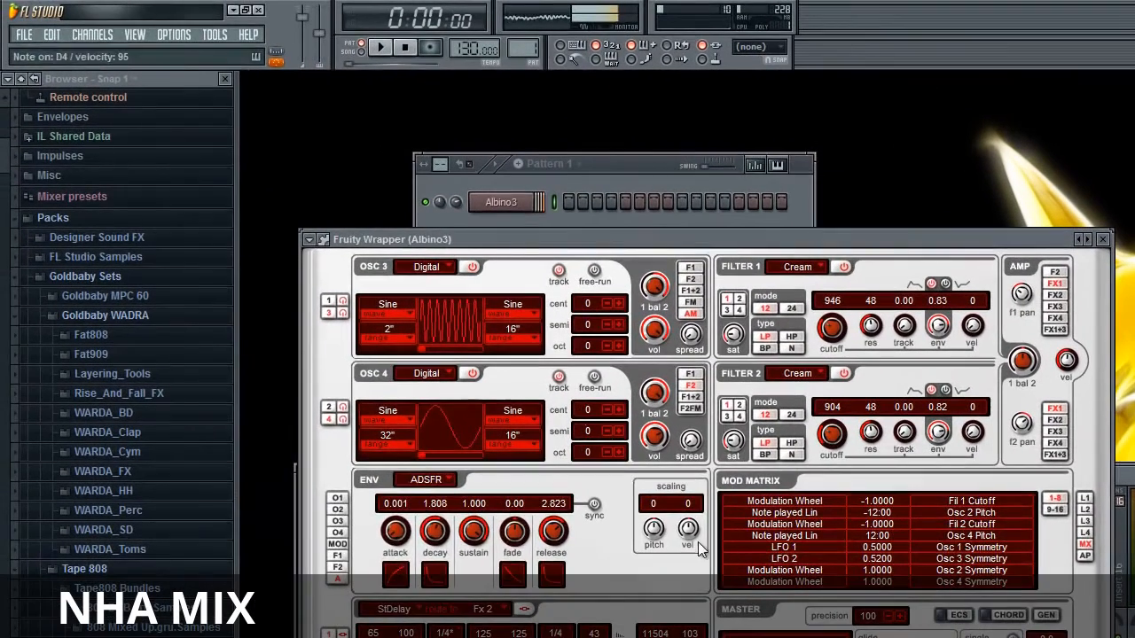
# - Bring up the mixer and activate the Realtek High Definition Audio device in the ASIO4ALL settings
pyautogui.press('F9')
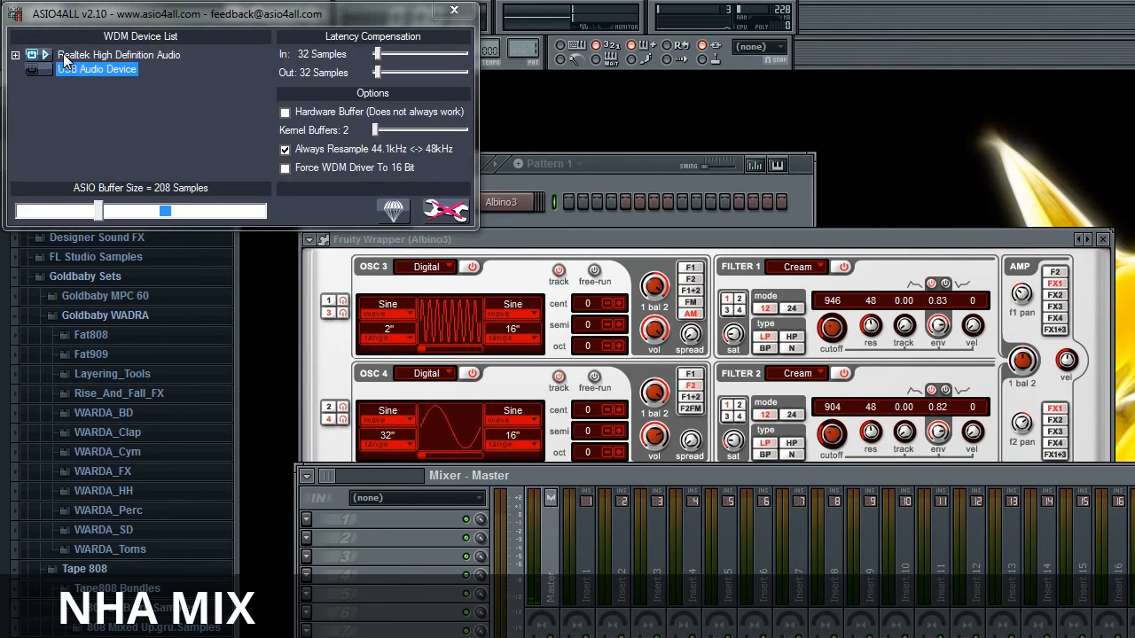
pyautogui.click(35, 68)
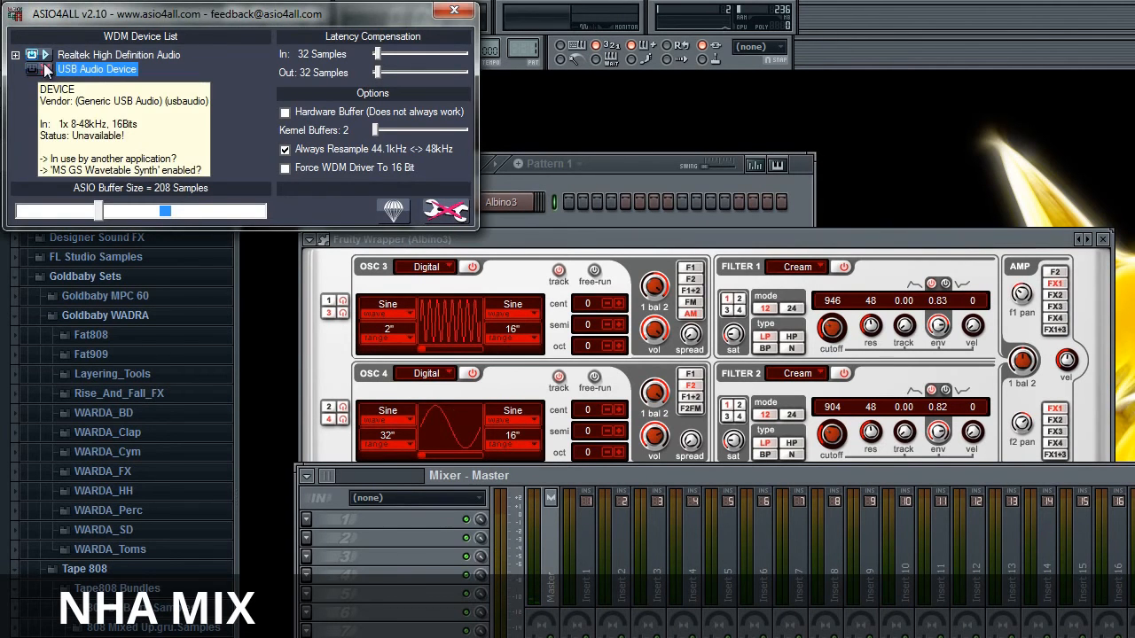
pyautogui.click(50, 55)
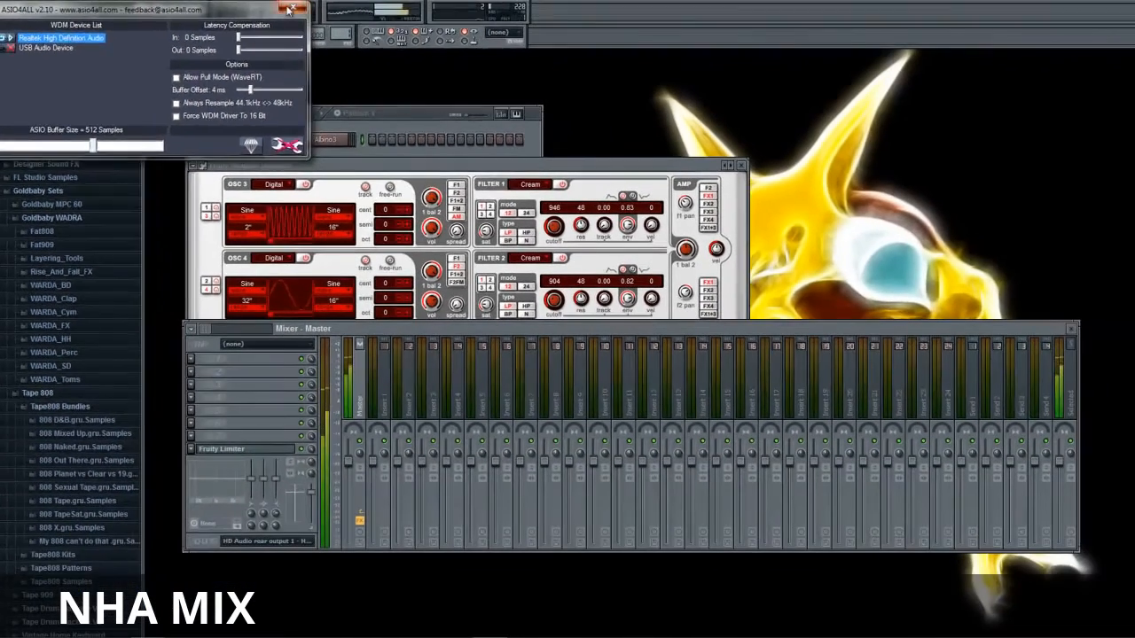
pyautogui.click(753, 268)
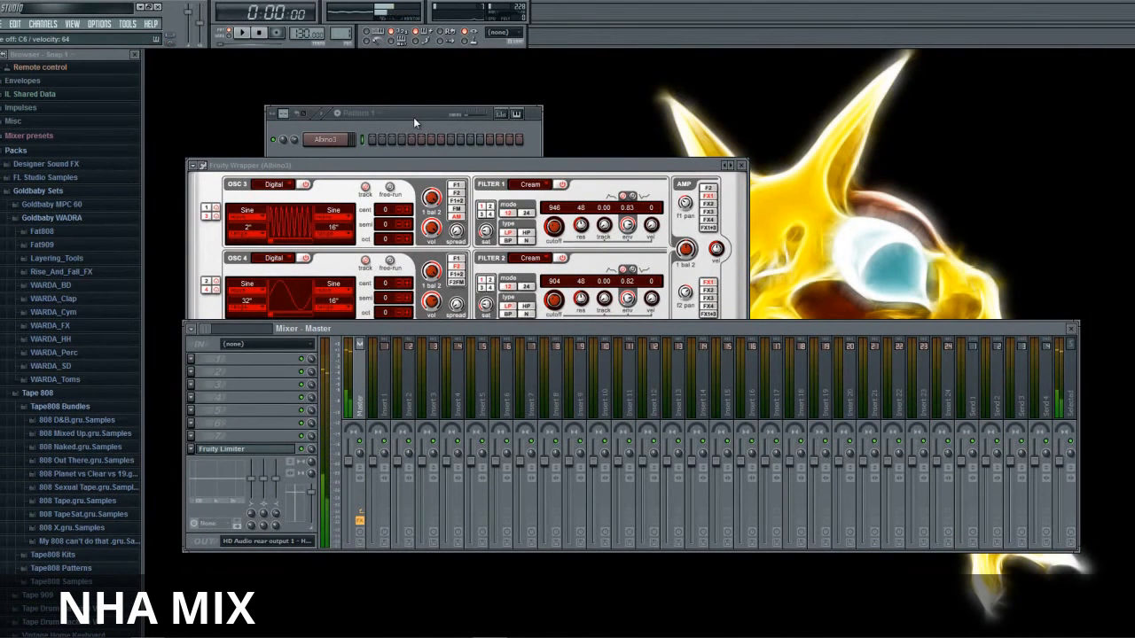
# - Close the Albino3 plugin window and play Pattern 1, stopping playback after listening
pyautogui.click(638, 193)
pyautogui.click(741, 165)
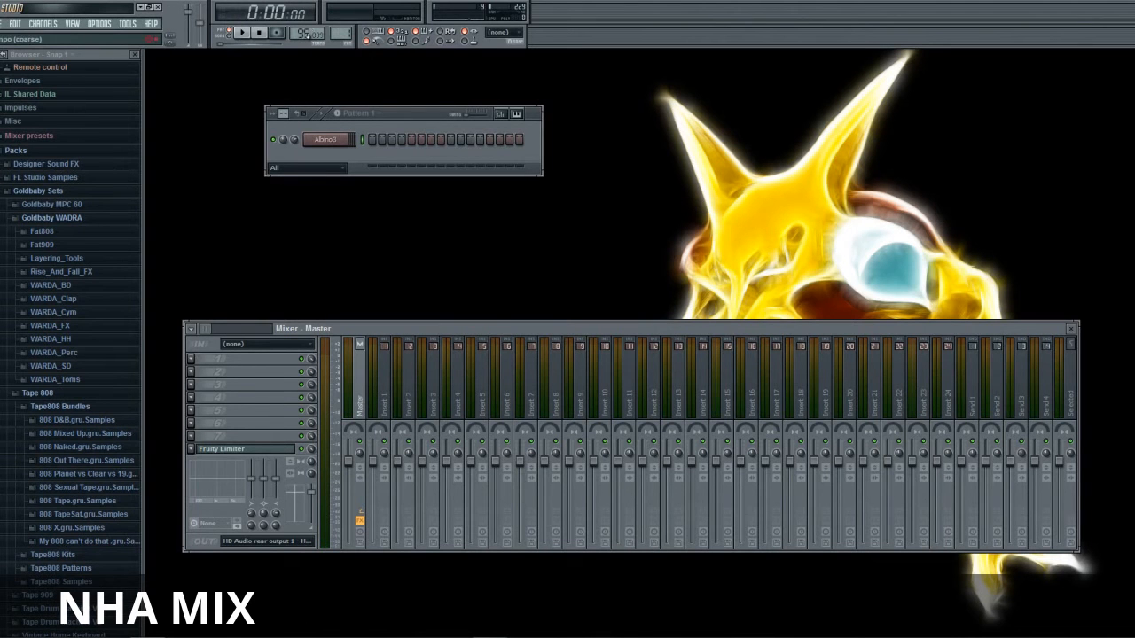
pyautogui.click(251, 35)
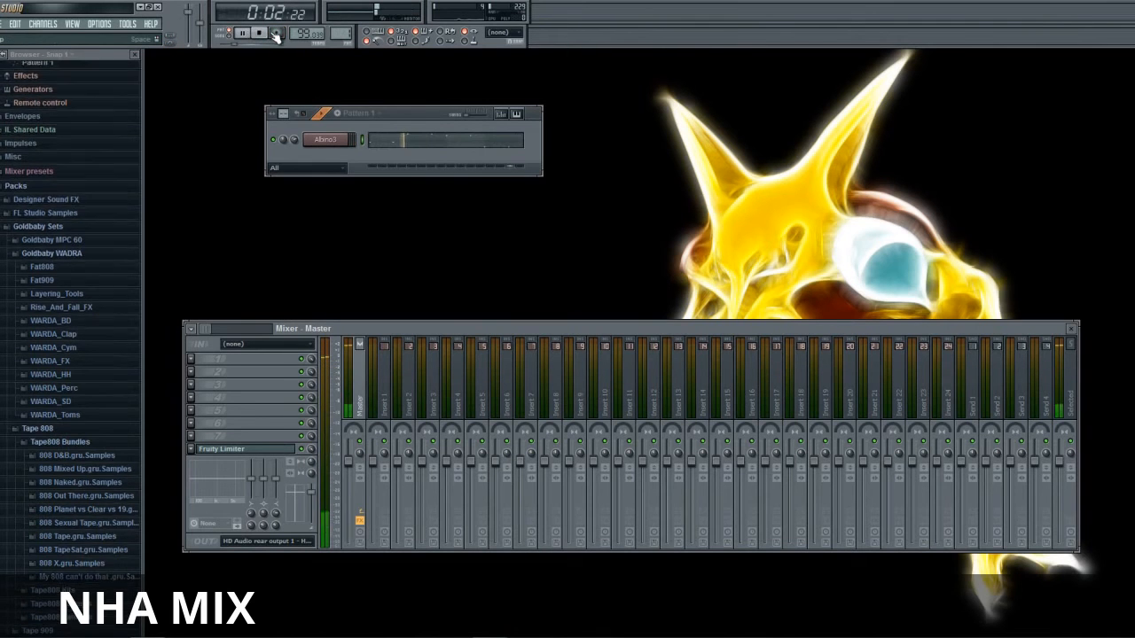
pyautogui.click(260, 34)
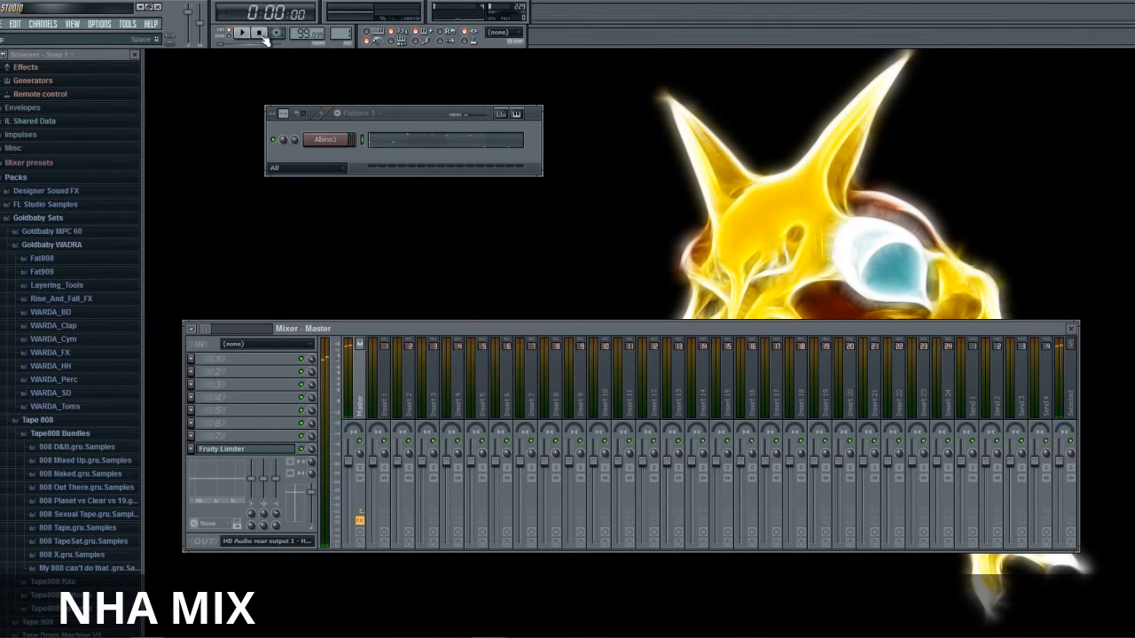
# - Open the Albino3 channel's piano roll and set the global snap to 1/4 beat
pyautogui.click(397, 145)
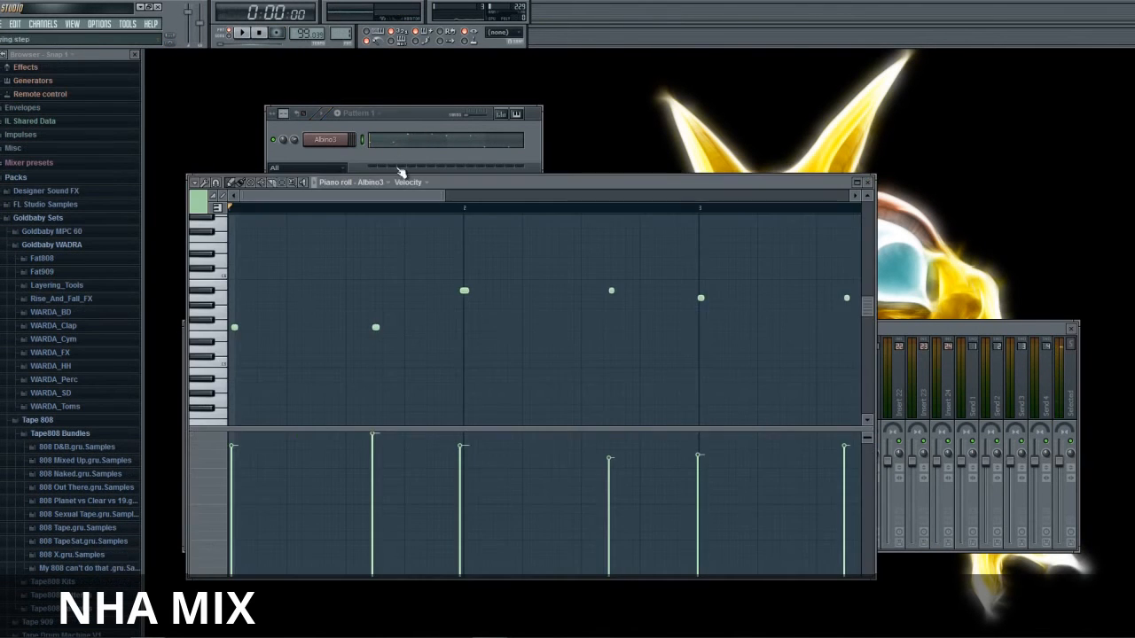
pyautogui.moveTo(375, 207); pyautogui.dragTo(321, 232)
pyautogui.click(498, 34)
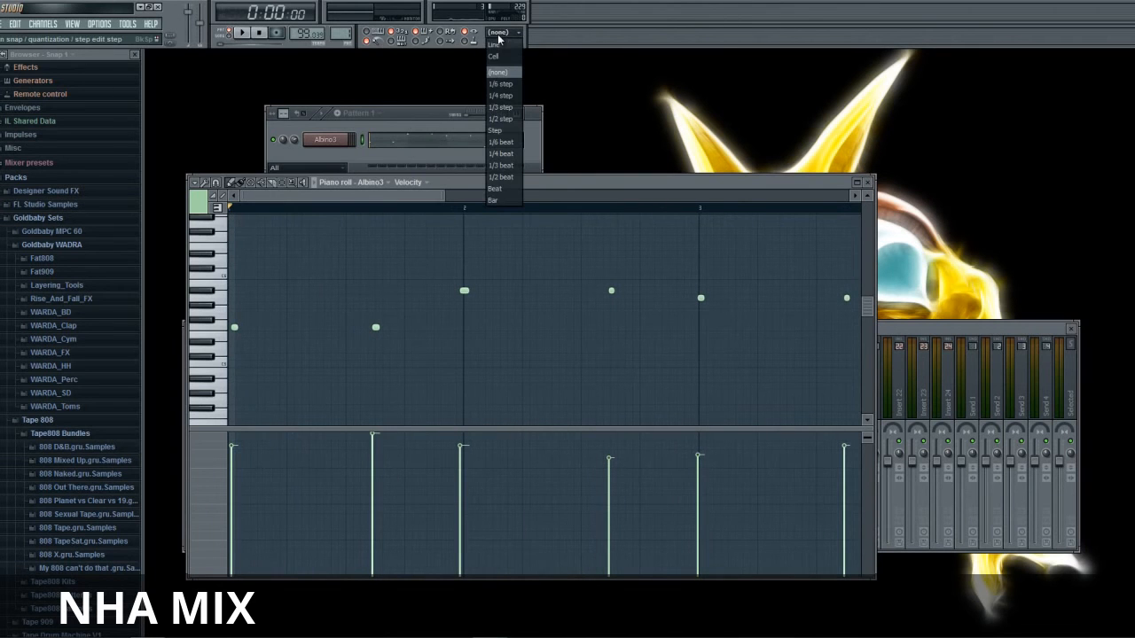
pyautogui.click(494, 56)
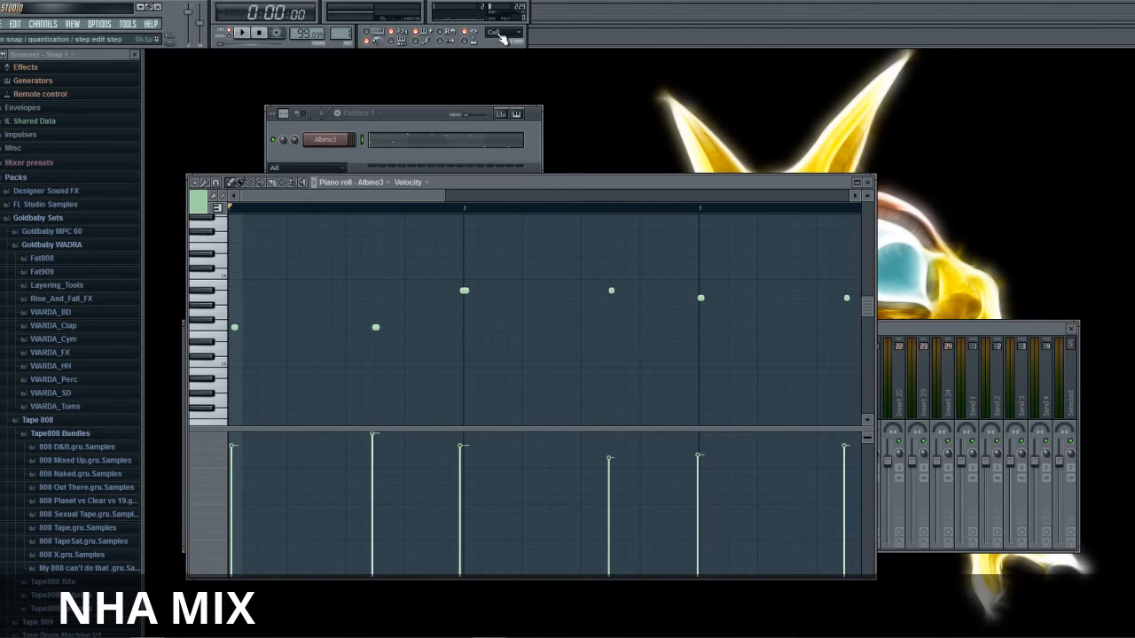
pyautogui.click(502, 35)
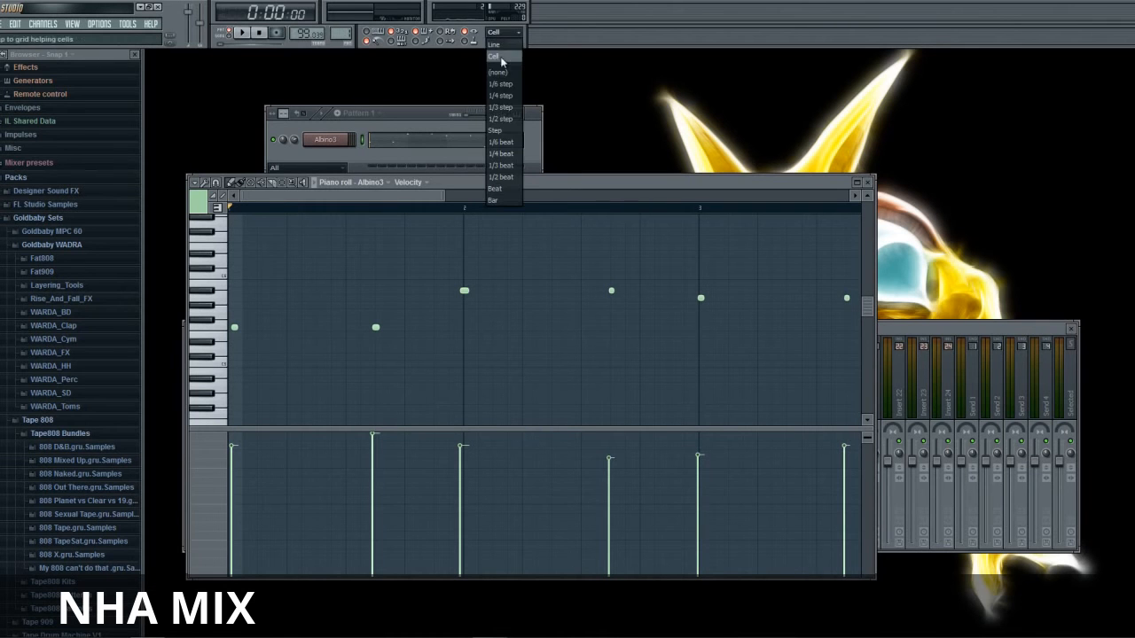
pyautogui.click(505, 157)
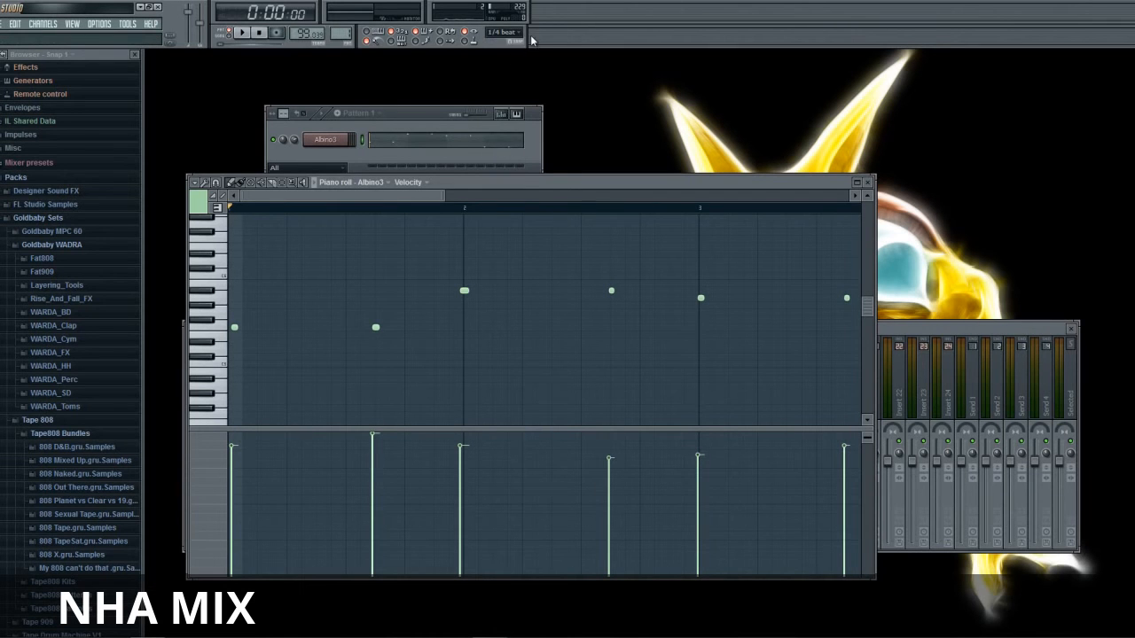
pyautogui.click(504, 33)
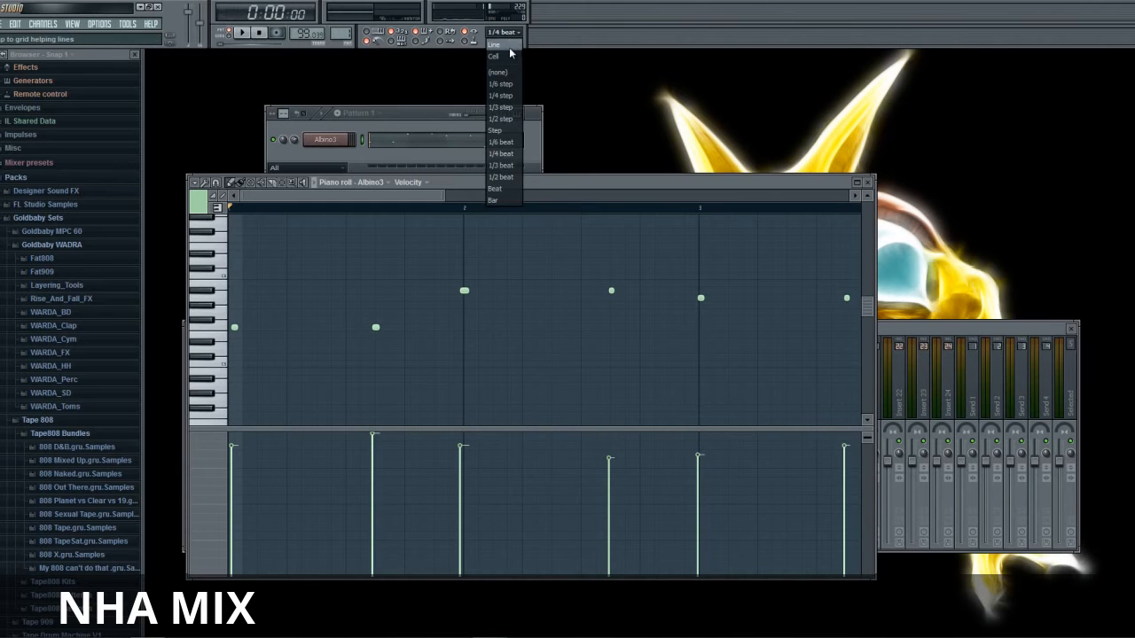
pyautogui.click(529, 37)
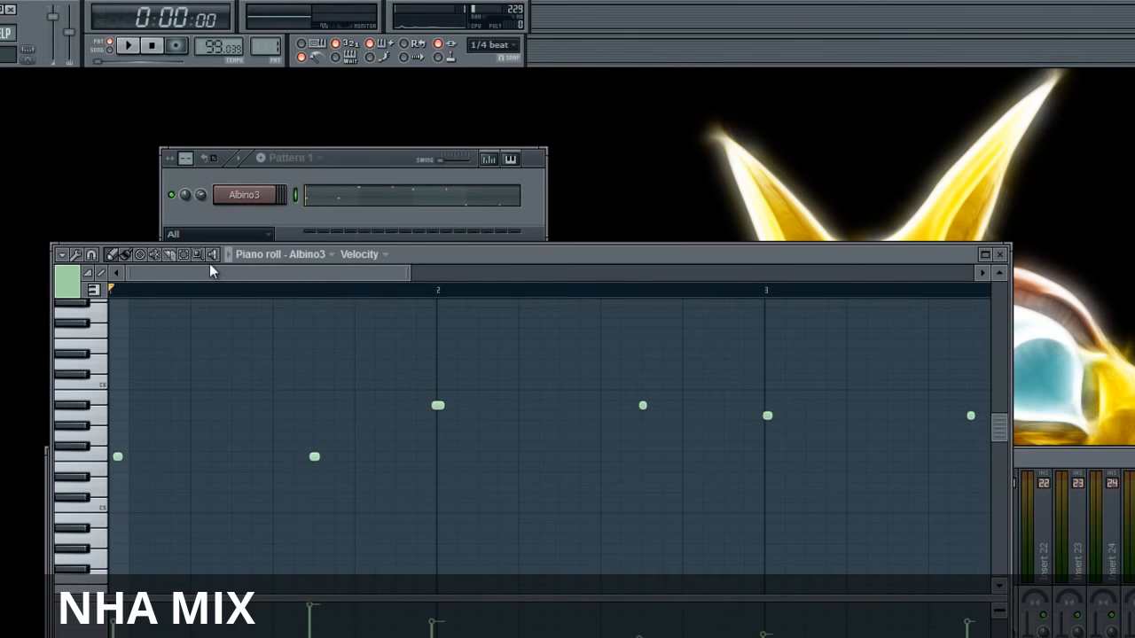
# - Select all recorded notes in the Albino3 piano roll and quantize them to the grid
pyautogui.hotkey('ctrl', 'a')
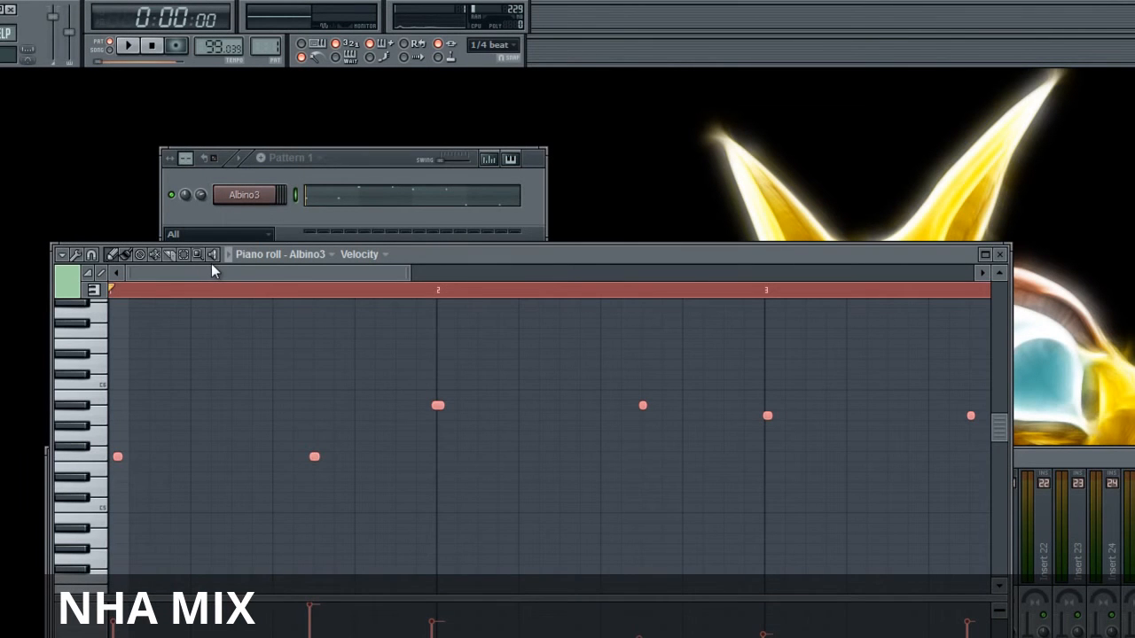
pyautogui.click(62, 254)
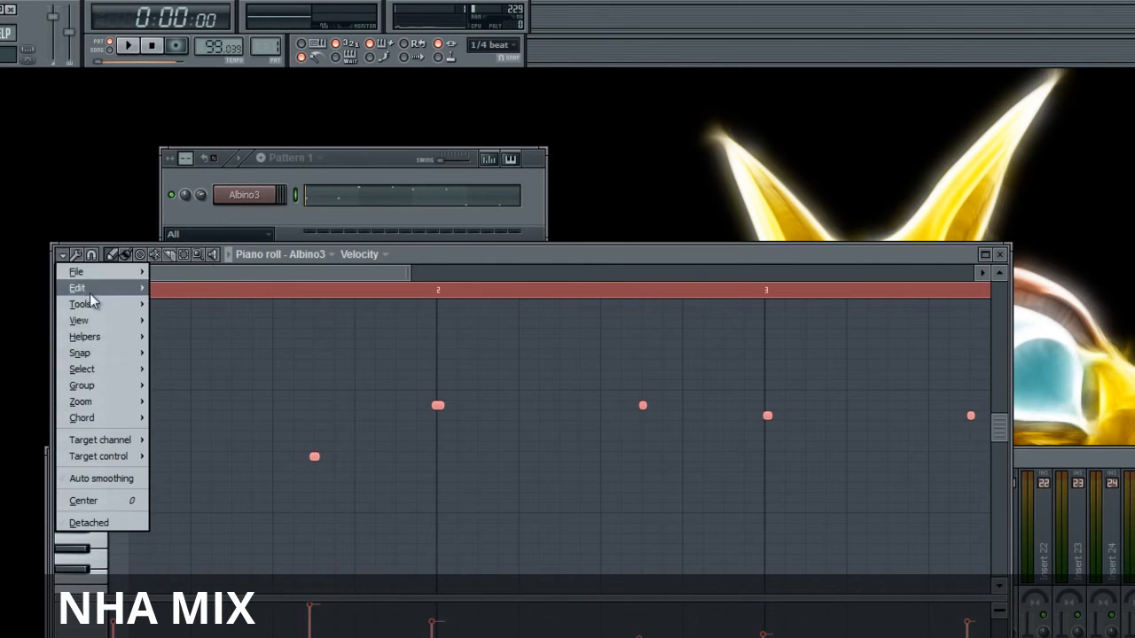
pyautogui.moveTo(94, 304)
pyautogui.click(212, 362)
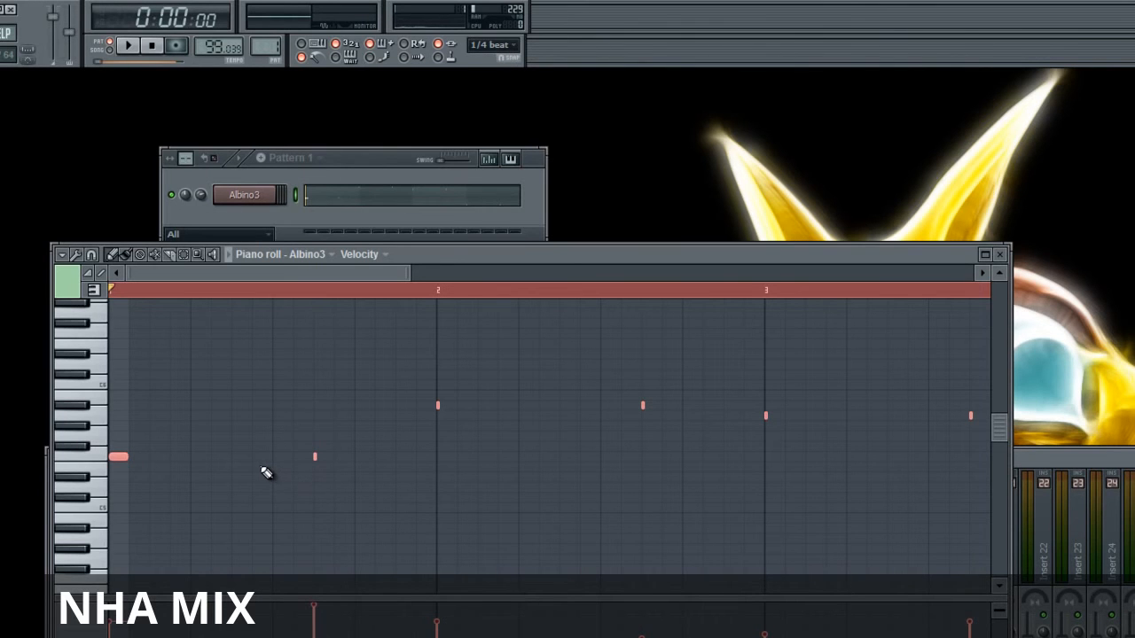
pyautogui.click(256, 438)
pyautogui.rightClick(257, 439)
# - Lower the envelope release in the Albino3 plugin and play Pattern 1 to check the sound
pyautogui.click(257, 199)
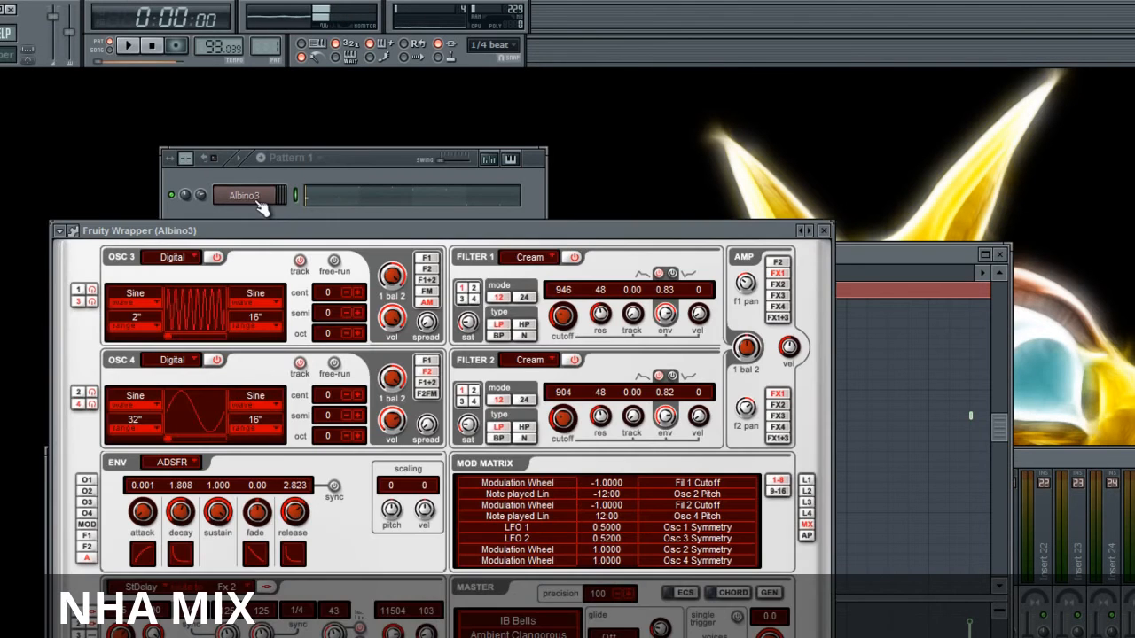
pyautogui.moveTo(298, 558); pyautogui.dragTo(297, 571)
pyautogui.moveTo(302, 519); pyautogui.dragTo(301, 537)
pyautogui.click(824, 230)
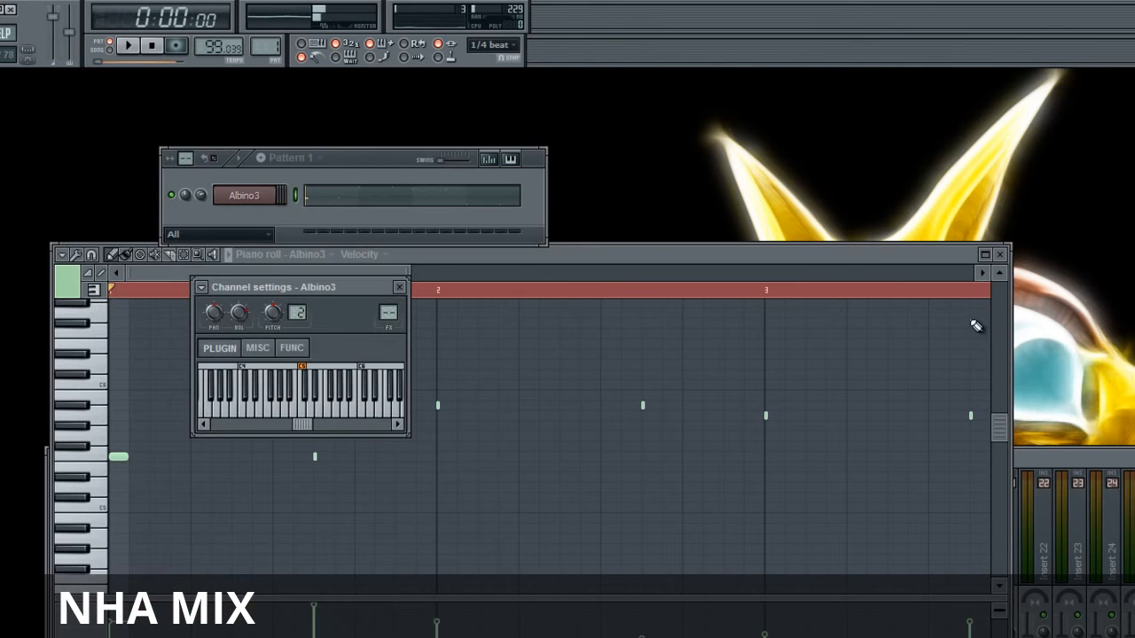
pyautogui.click(399, 288)
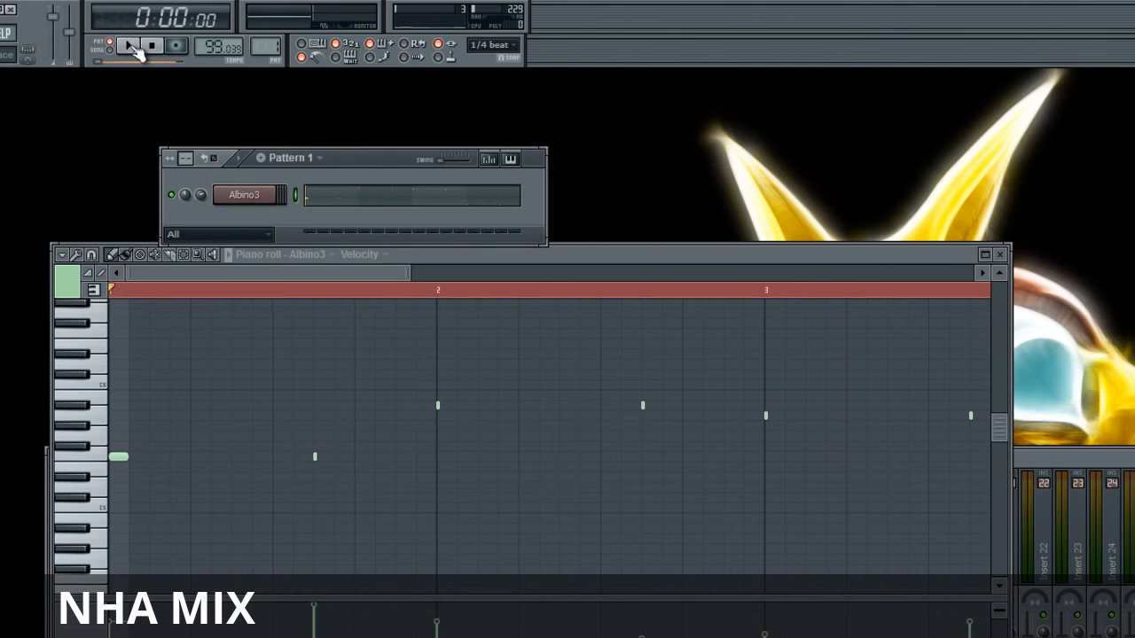
pyautogui.click(133, 46)
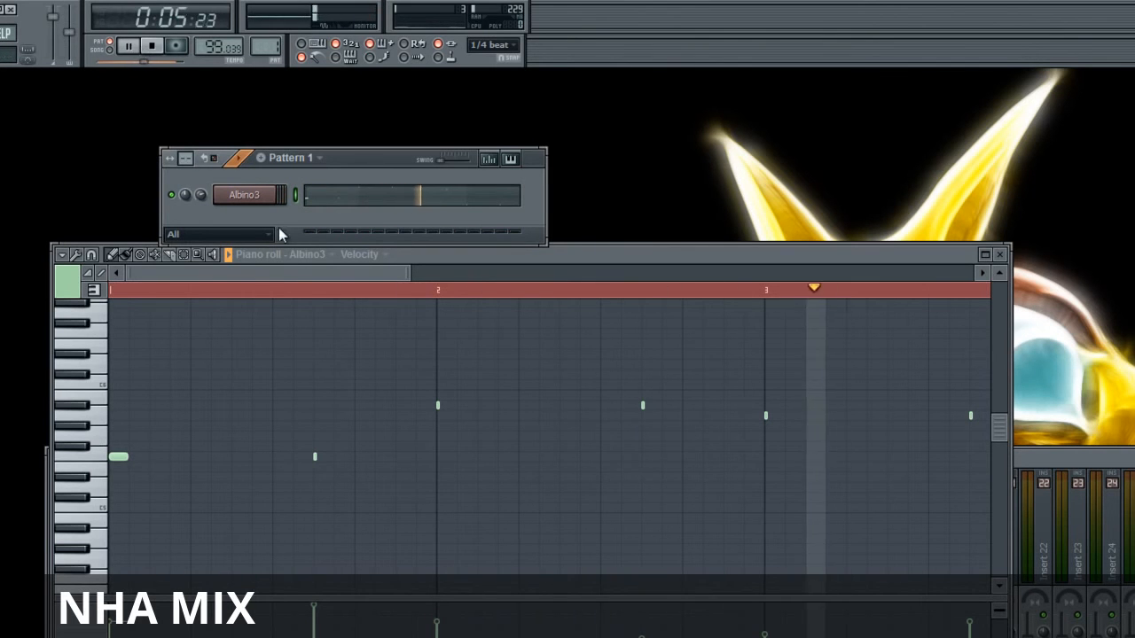
pyautogui.click(152, 46)
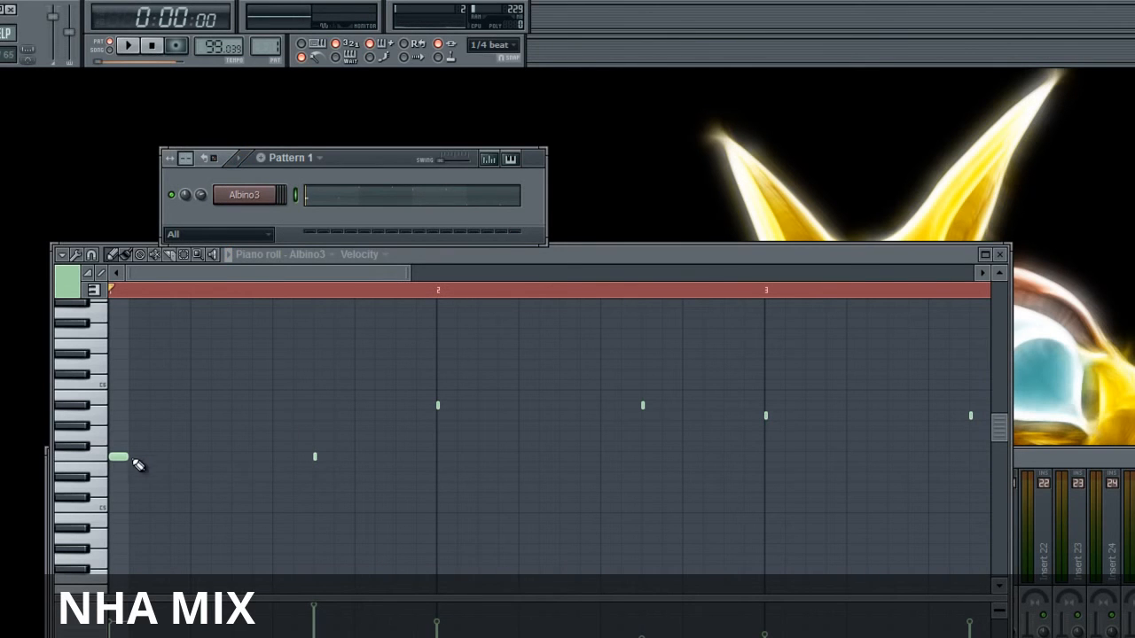
# - Lengthen the two notes in bar 1 so that they nearly fill the bar
pyautogui.moveTo(124, 457); pyautogui.dragTo(418, 476)
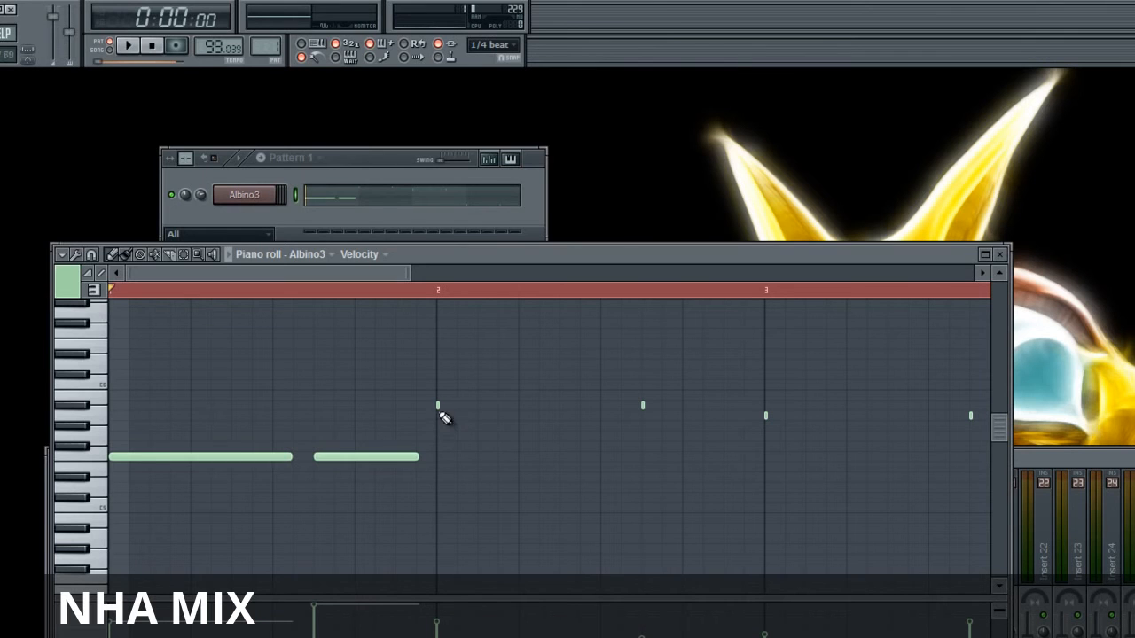
pyautogui.click(481, 416)
pyautogui.rightClick(487, 418)
# - Select the notes after the first one, lengthen them together by about a quarter beat, and clear the selection
pyautogui.moveTo(396, 319); pyautogui.dragTo(975, 498)
pyautogui.moveTo(346, 280); pyautogui.dragTo(174, 292)
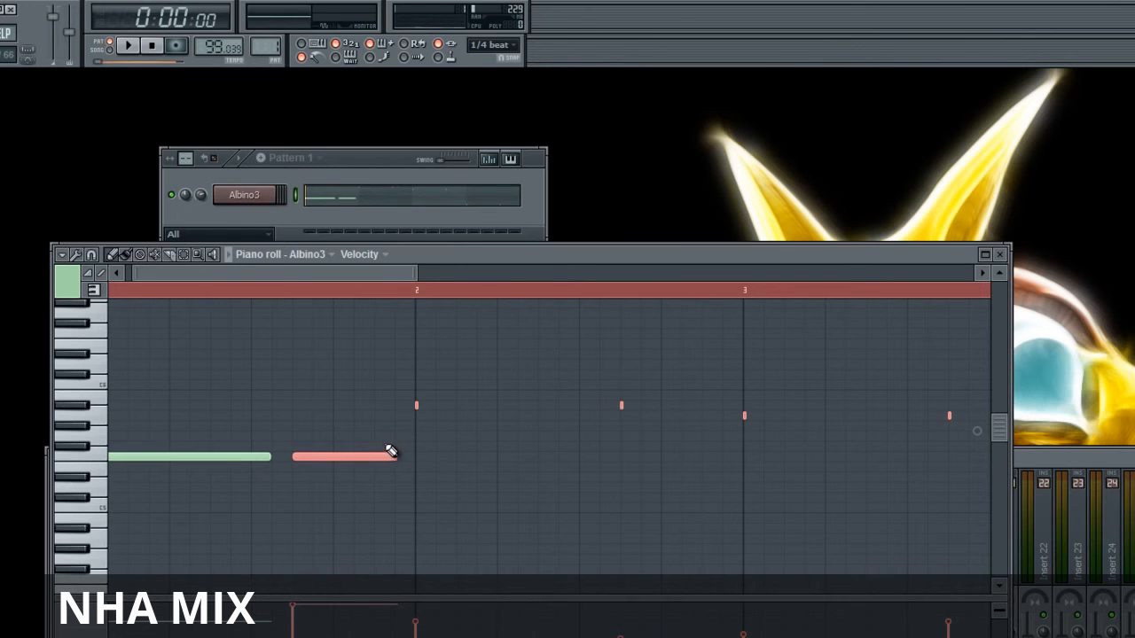
pyautogui.click(62, 255)
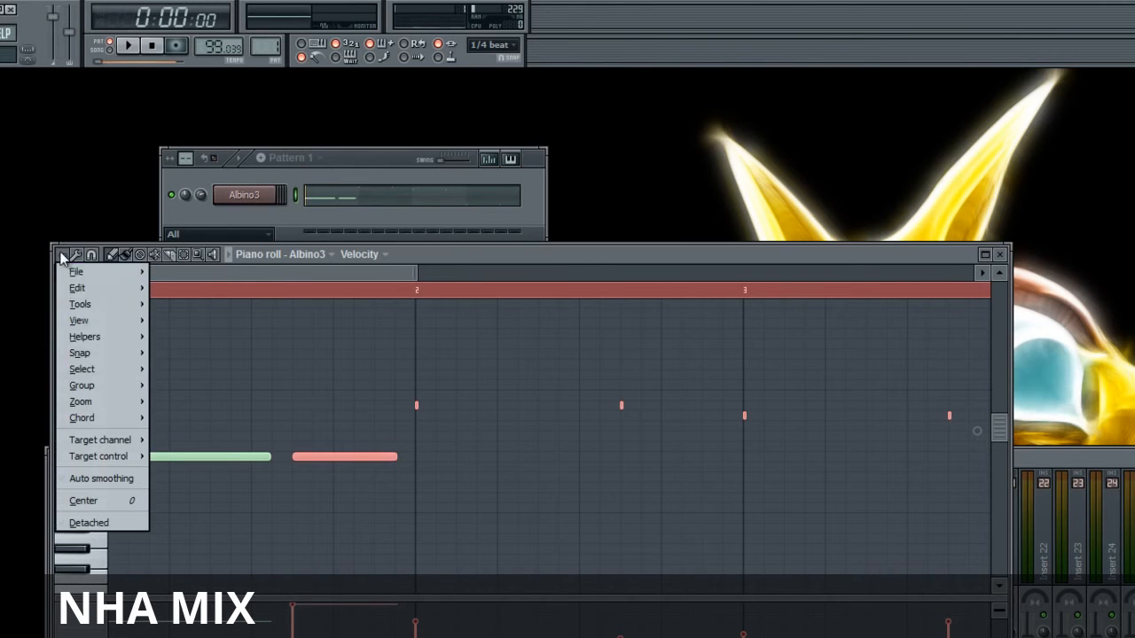
pyautogui.moveTo(80, 305)
pyautogui.click(548, 261)
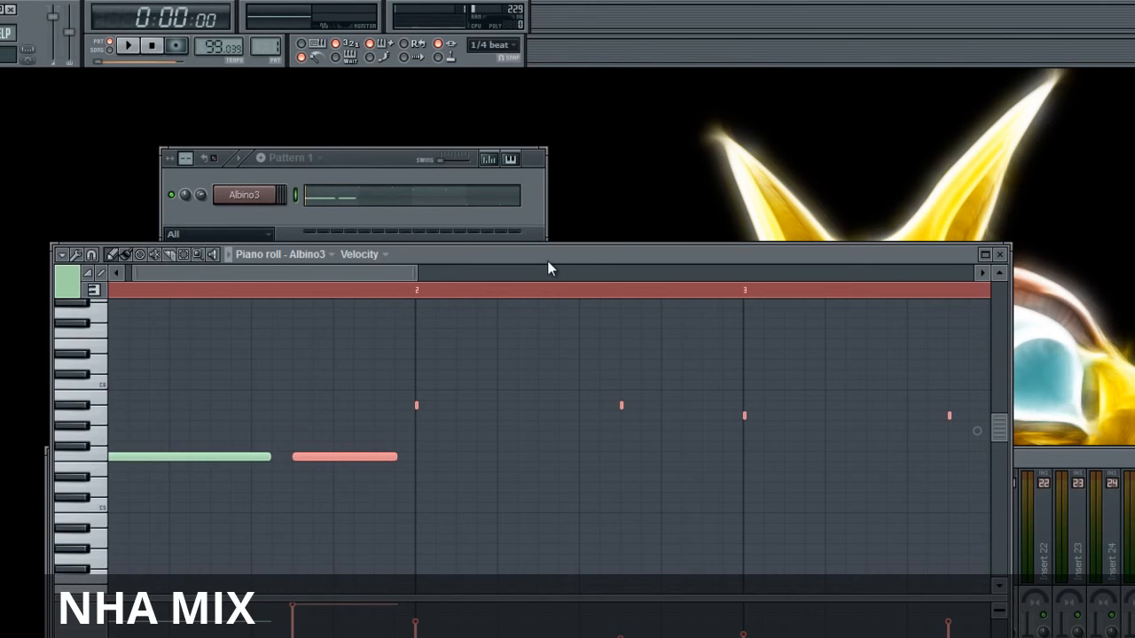
pyautogui.hotkey('ctrl', 'z')
pyautogui.moveTo(420, 406); pyautogui.dragTo(432, 406)
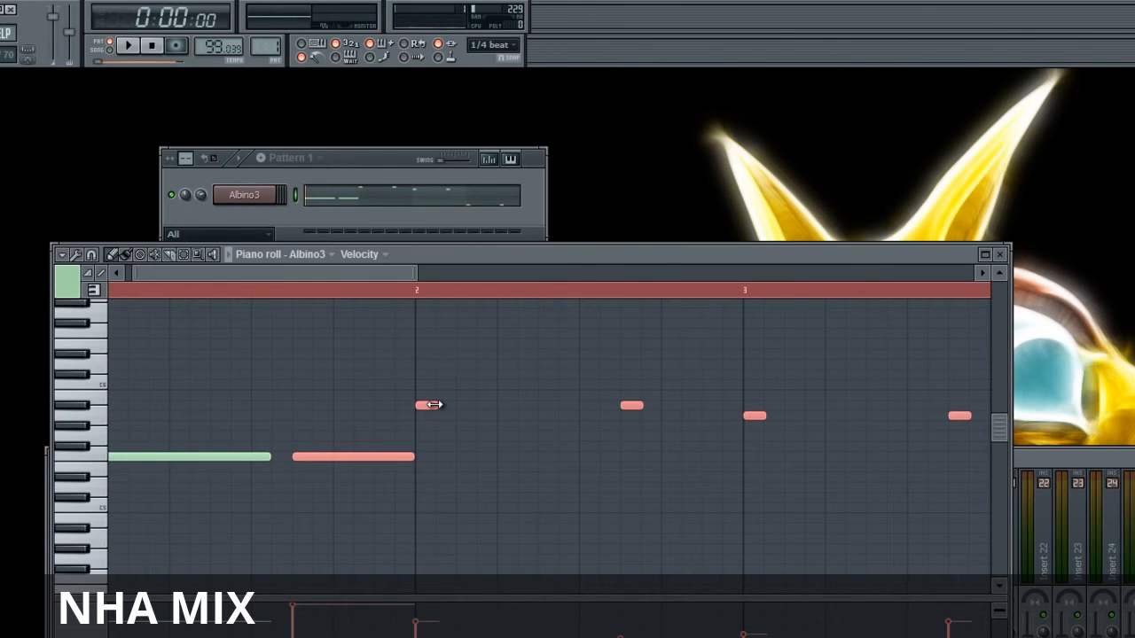
pyautogui.click(440, 456)
pyautogui.rightClick(441, 457)
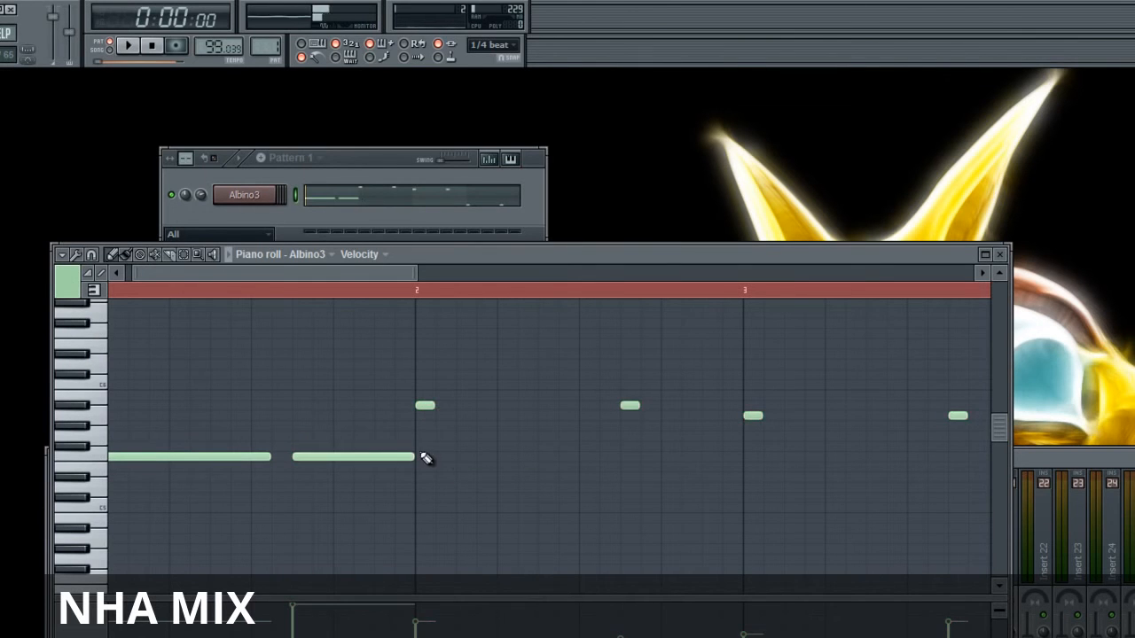
# - Shorten the second note of bar 1 slightly and lengthen the notes in bars 2 to 4 to the same long-short rhythm
pyautogui.moveTo(415, 456); pyautogui.dragTo(396, 457)
pyautogui.moveTo(434, 405); pyautogui.dragTo(925, 431)
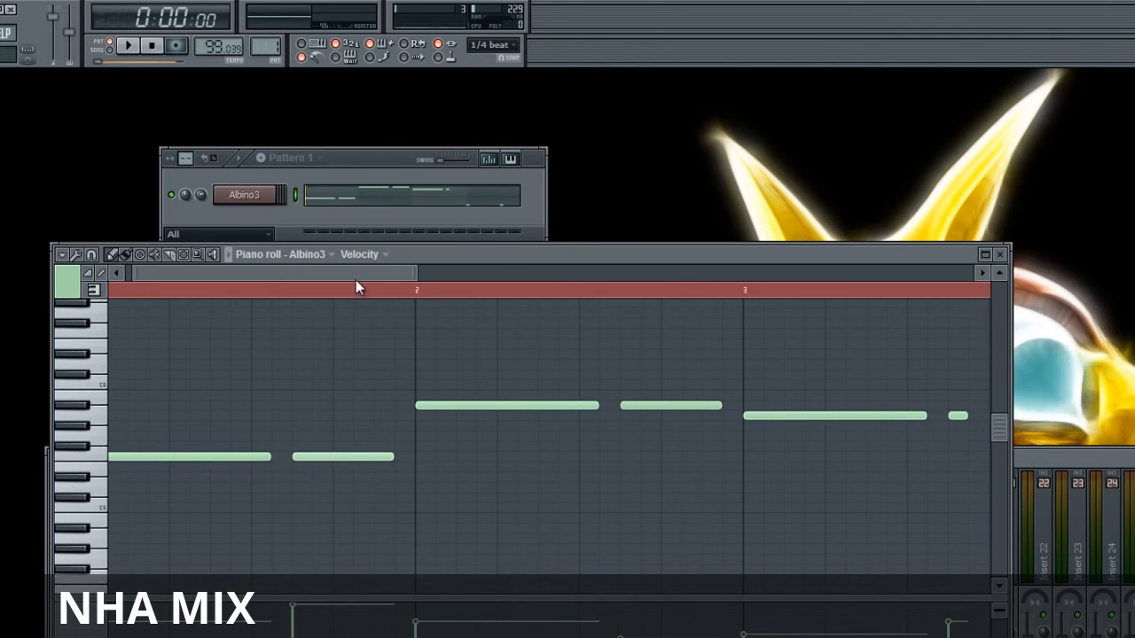
pyautogui.moveTo(358, 277); pyautogui.dragTo(537, 308)
pyautogui.moveTo(422, 420); pyautogui.dragTo(509, 450)
pyautogui.moveTo(543, 491); pyautogui.dragTo(841, 512)
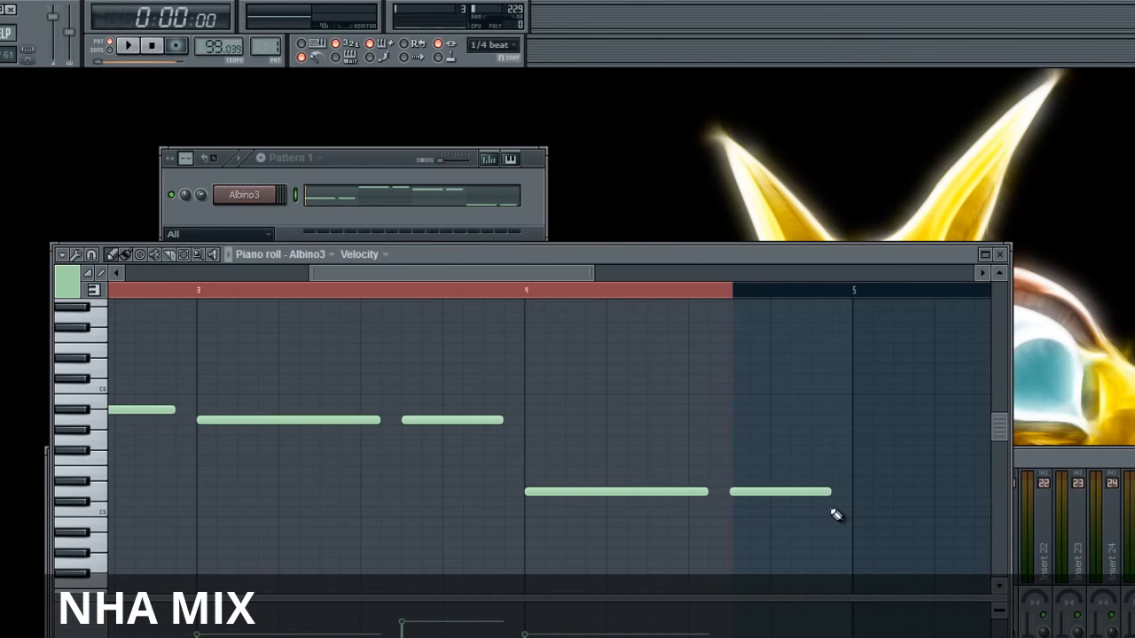
# - Play Pattern 1 from the start and stop it after hearing the lengthened notes
pyautogui.click(152, 46)
pyautogui.click(128, 45)
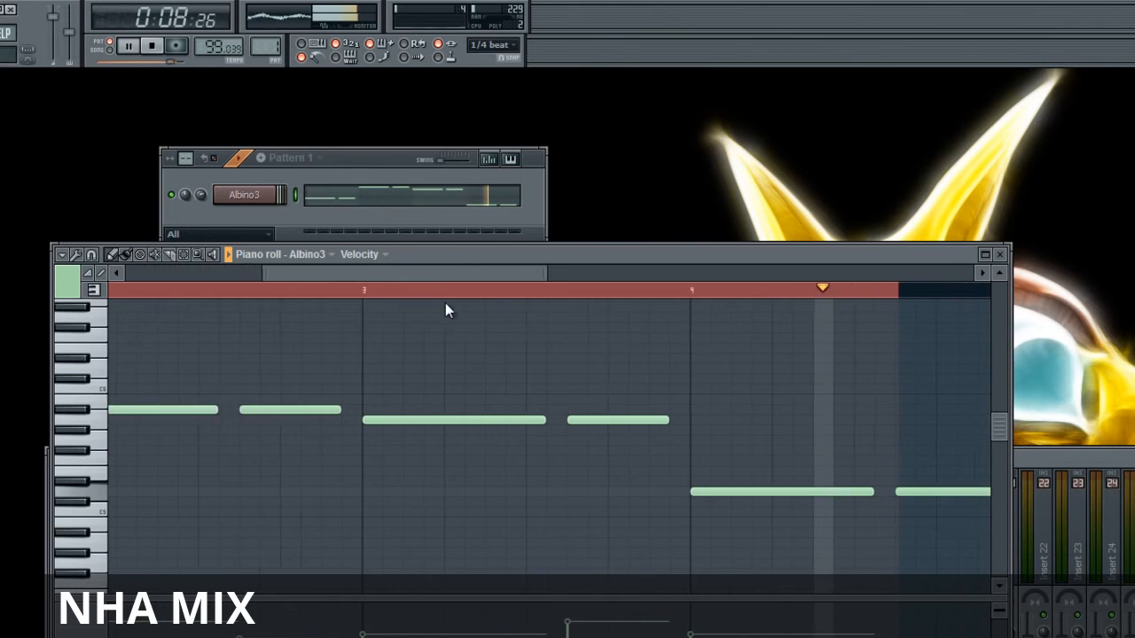
pyautogui.click(154, 47)
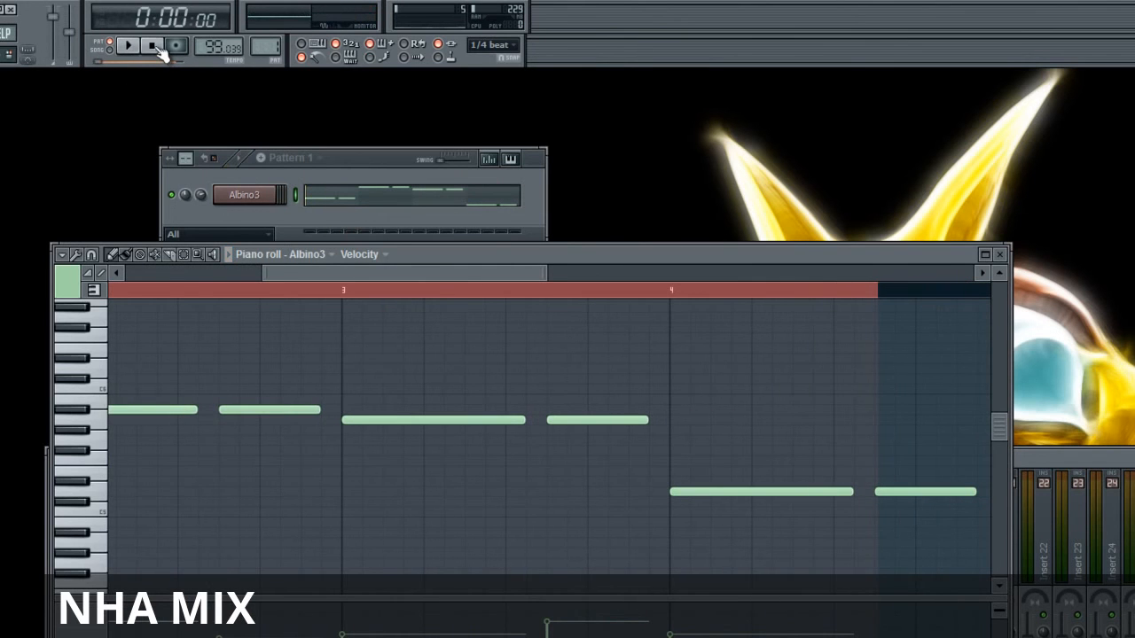
# - Clear the time selection that spans the pattern in the piano roll
pyautogui.moveTo(291, 281); pyautogui.dragTo(127, 299)
pyautogui.moveTo(337, 272); pyautogui.dragTo(522, 295)
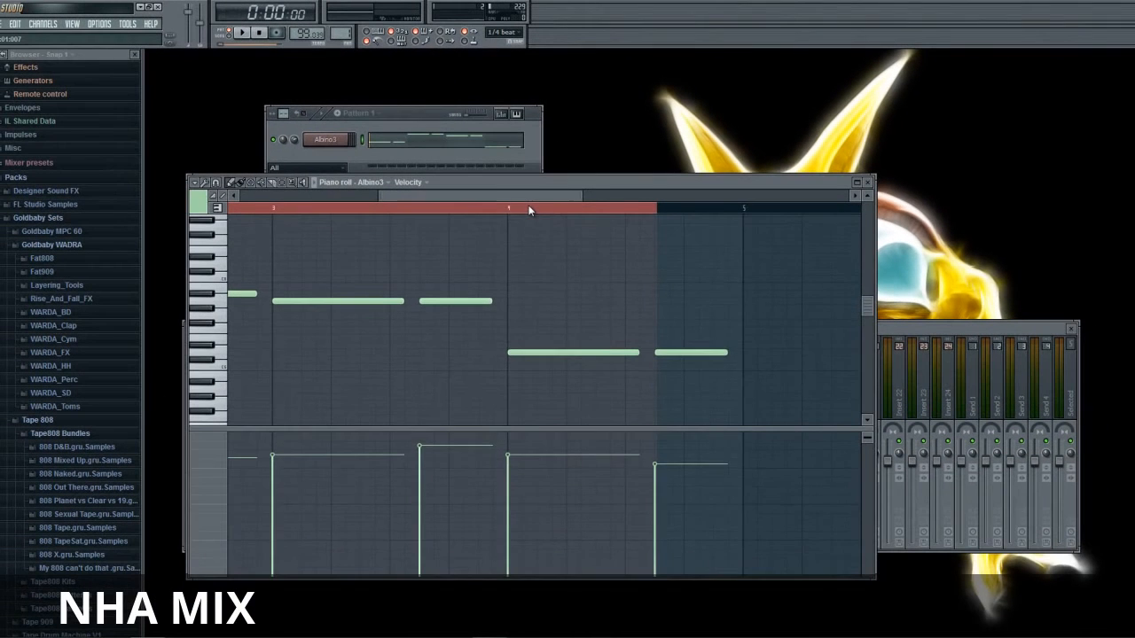
pyautogui.moveTo(529, 210); pyautogui.dragTo(574, 214)
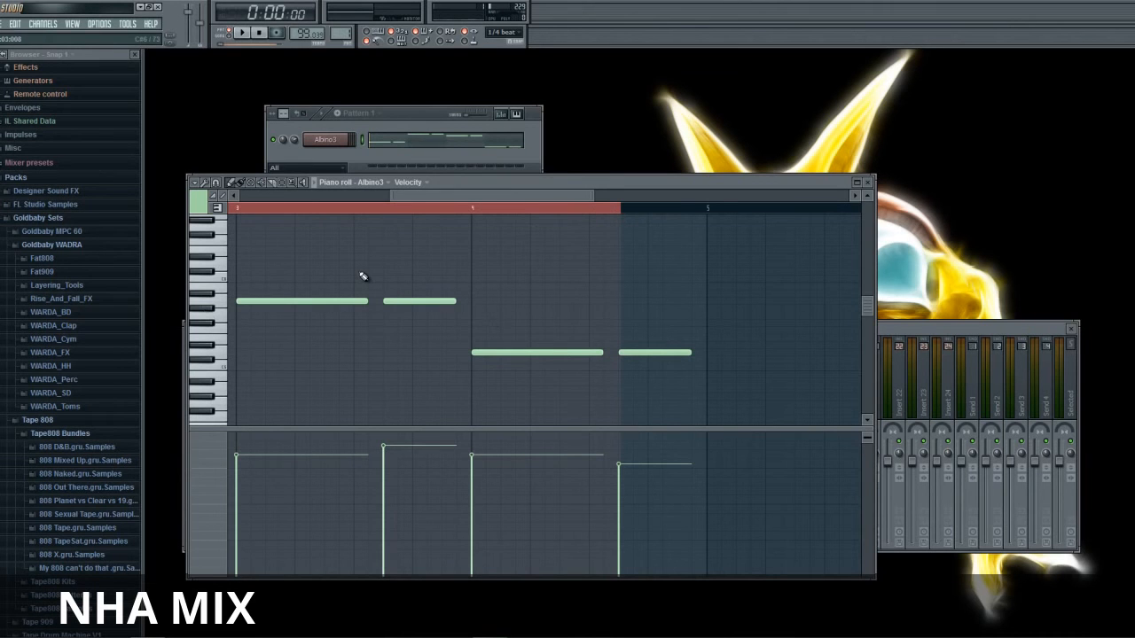
pyautogui.hotkey('ctrl', 'd')
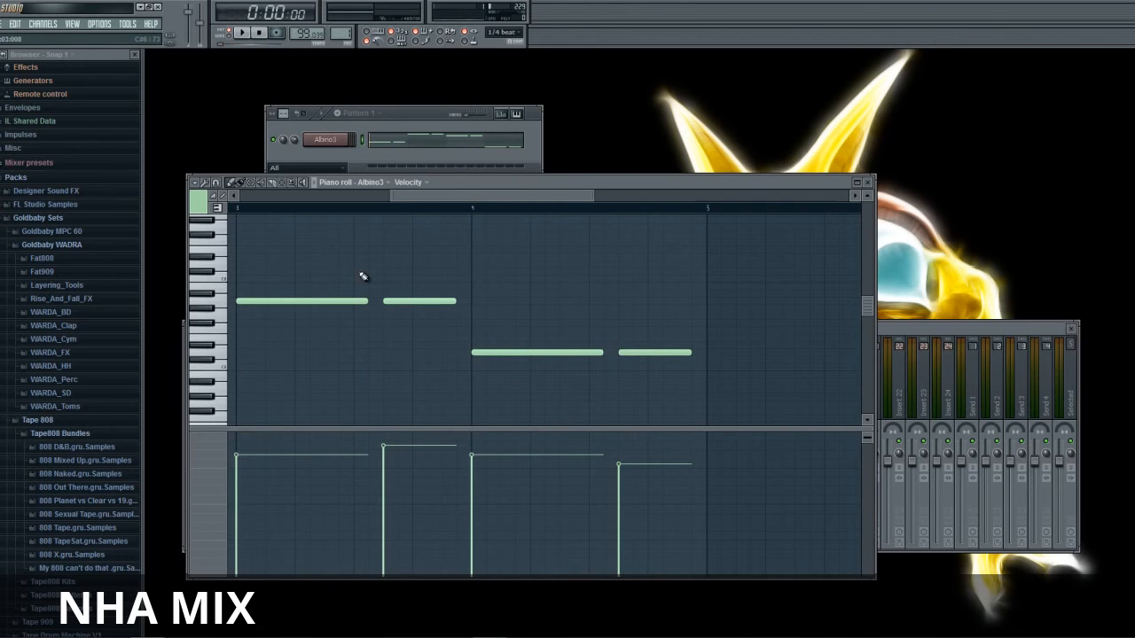
pyautogui.moveTo(396, 197); pyautogui.dragTo(241, 218)
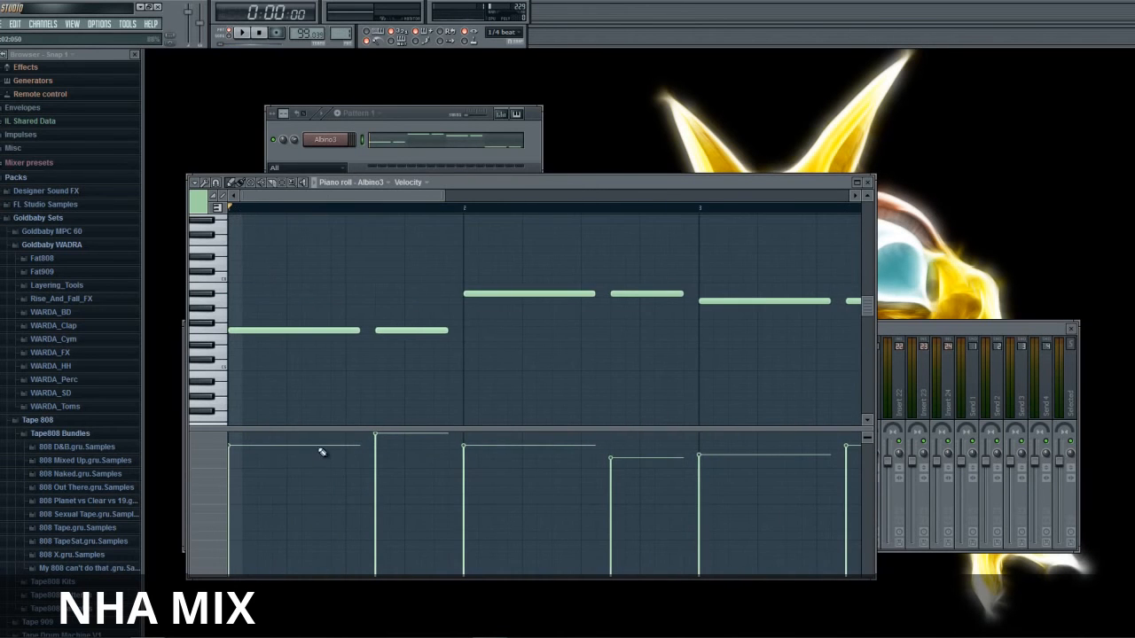
# - Draw five extra notes at different pitches beneath the melody in bars 1 and 2
pyautogui.scroll(-1, 315, 381)
pyautogui.click(291, 341)
pyautogui.click(408, 390)
pyautogui.click(467, 352)
pyautogui.click(525, 418)
pyautogui.click(555, 341)
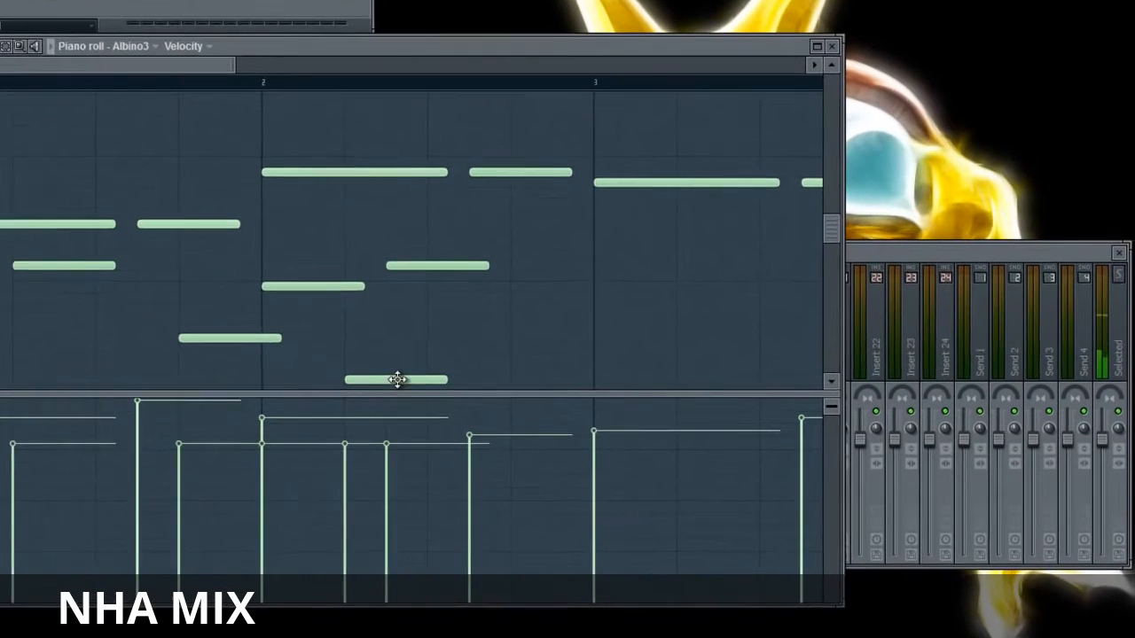
# - Select and delete the extra notes beneath the melody in bars 1 and 2
pyautogui.moveTo(523, 369); pyautogui.dragTo(370, 275)
pyautogui.rightClick(442, 280)
pyautogui.moveTo(501, 379); pyautogui.dragTo(351, 252)
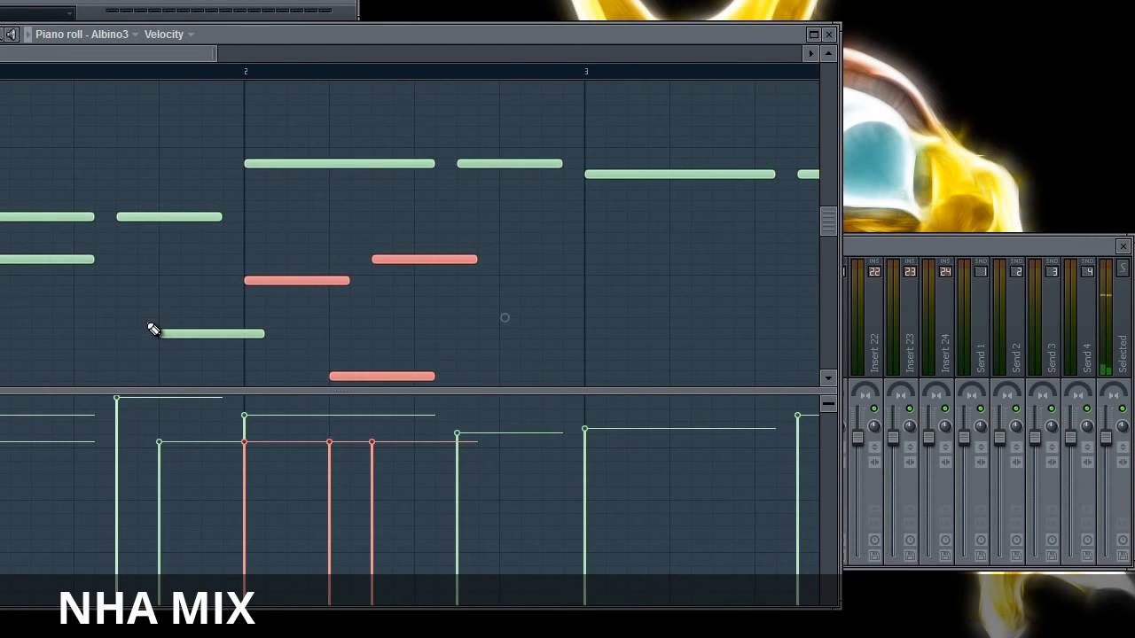
pyautogui.press('Delete')
pyautogui.moveTo(109, 316); pyautogui.dragTo(62, 256)
pyautogui.moveTo(193, 322); pyautogui.dragTo(213, 356)
pyautogui.press('Delete')
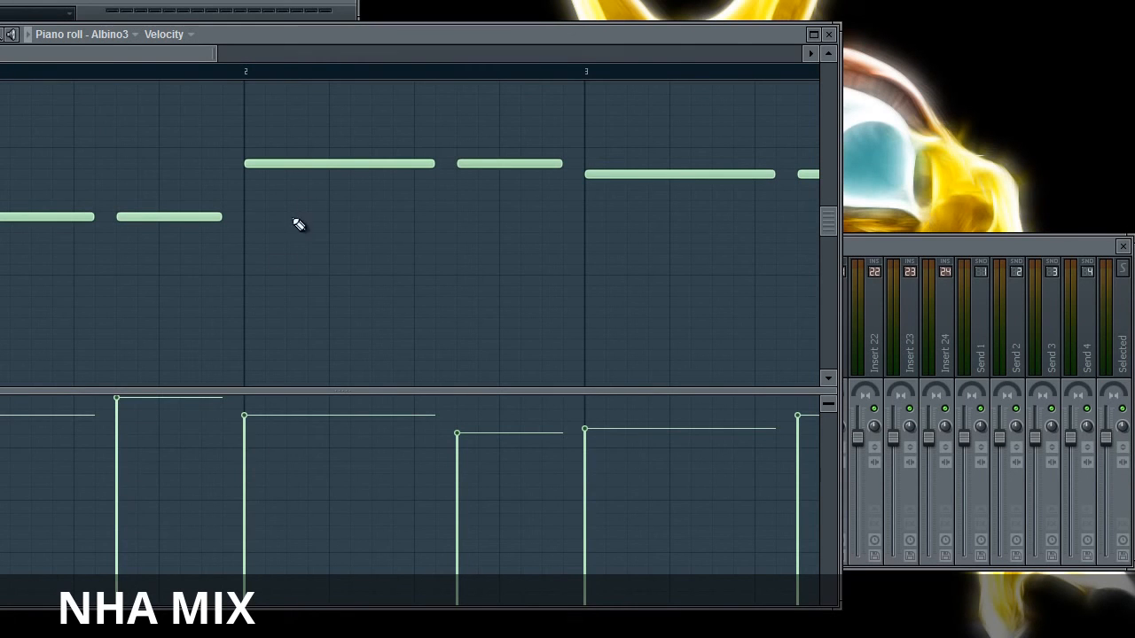
# - Replay the Albino3 melody into bar 4 and stop playback
pyautogui.moveTo(270, 446)
pyautogui.mouseDown()
pyautogui.moveTo(453, 553)
pyautogui.moveTo(464, 545)
pyautogui.moveTo(453, 537)
pyautogui.mouseUp()
pyautogui.press('space')
pyautogui.click(116, 418)
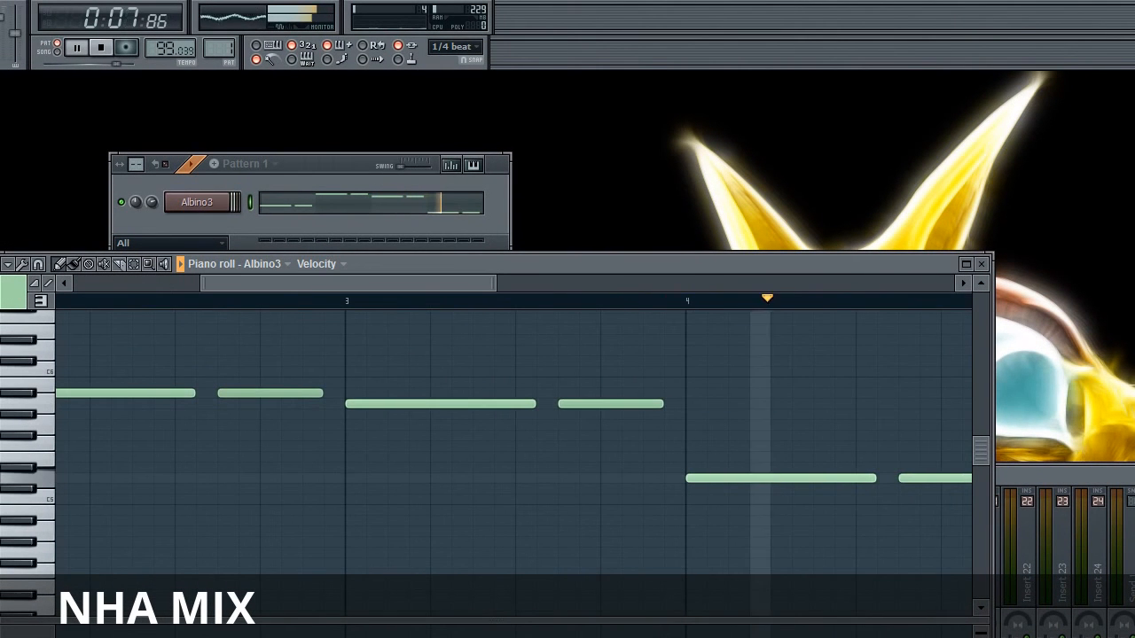
pyautogui.click(100, 48)
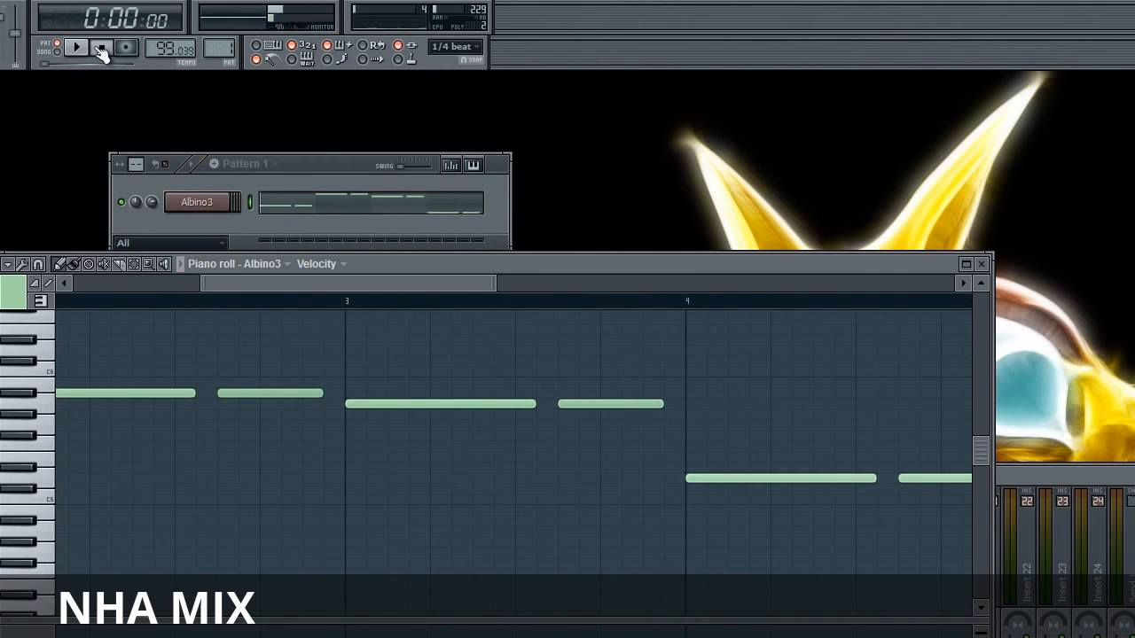
pyautogui.moveTo(204, 288); pyautogui.dragTo(82, 283)
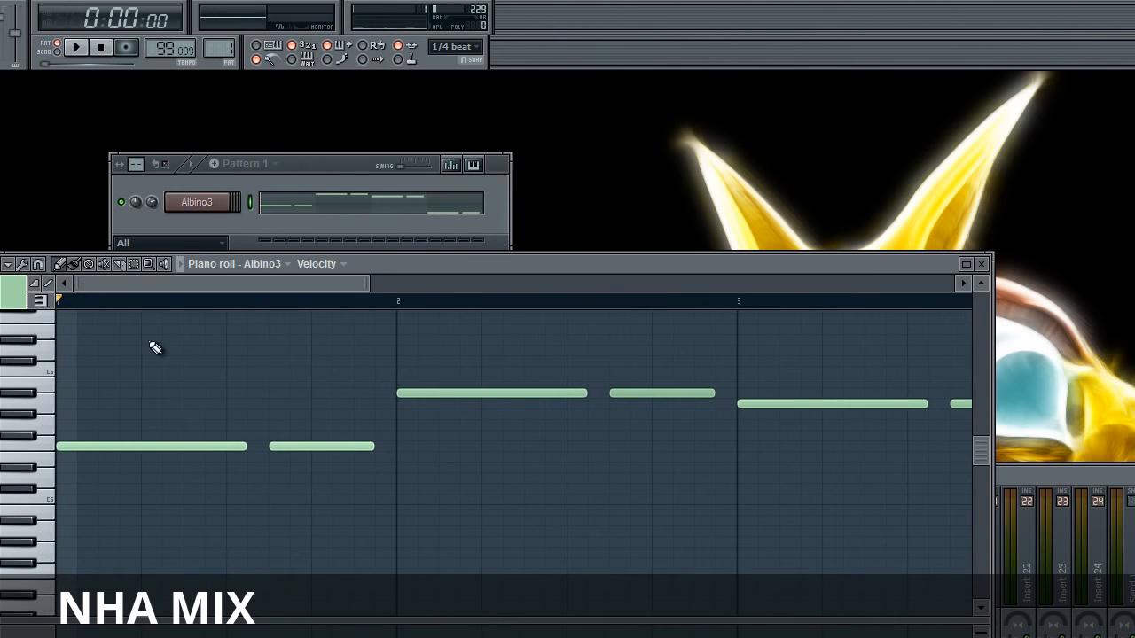
# - Play the Albino3 melody in Pattern 1 from the start into bar 4 and stop it
pyautogui.moveTo(178, 285); pyautogui.dragTo(119, 316)
pyautogui.press('space')
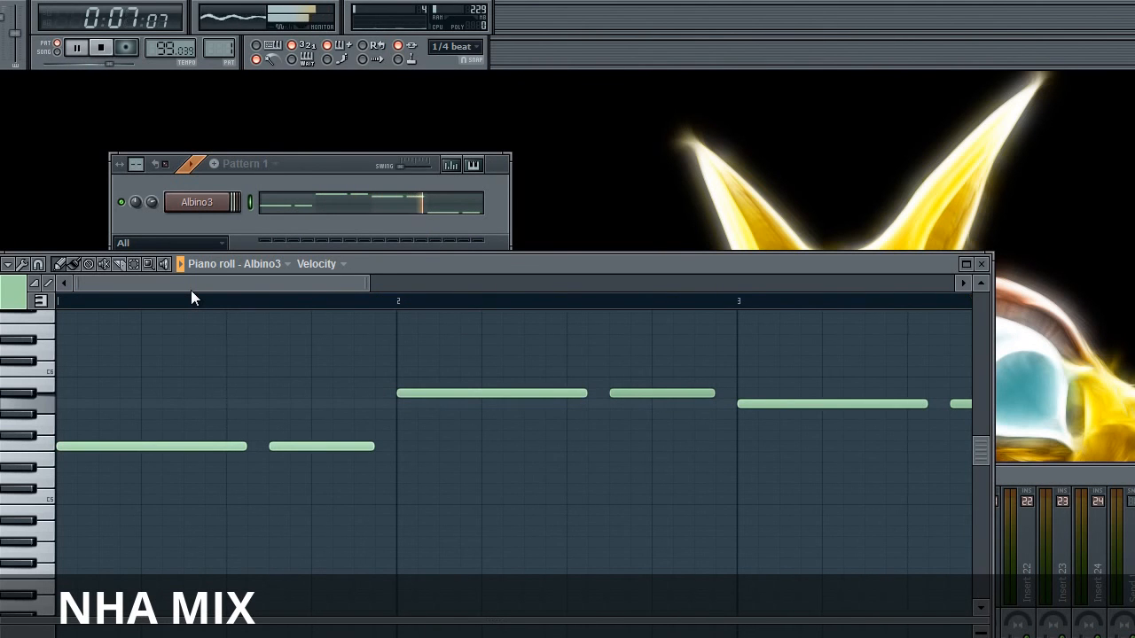
pyautogui.press('space')
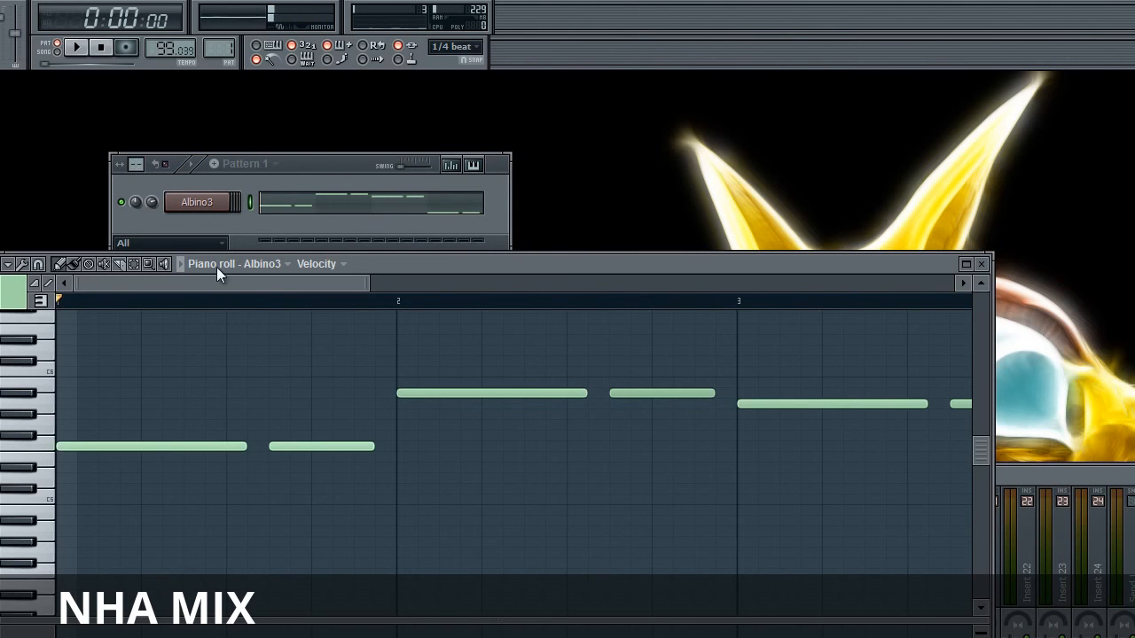
# - Copy the Albino3 channel's notes from Pattern 1 and paste them into Pattern 3
pyautogui.click(308, 174)
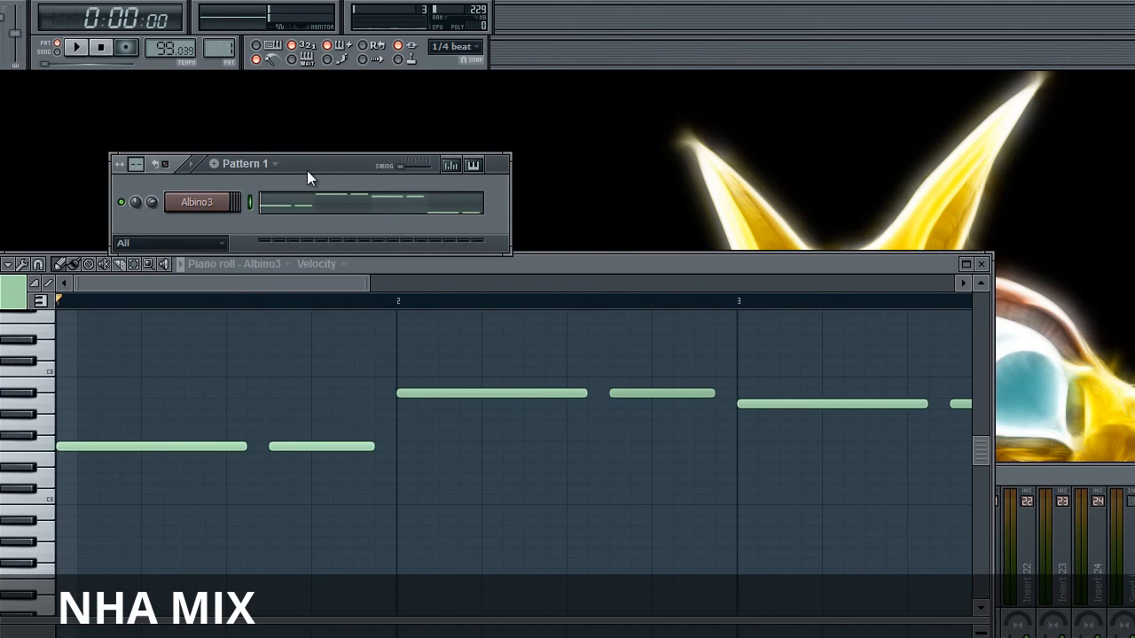
pyautogui.rightClick(206, 203)
pyautogui.moveTo(254, 293)
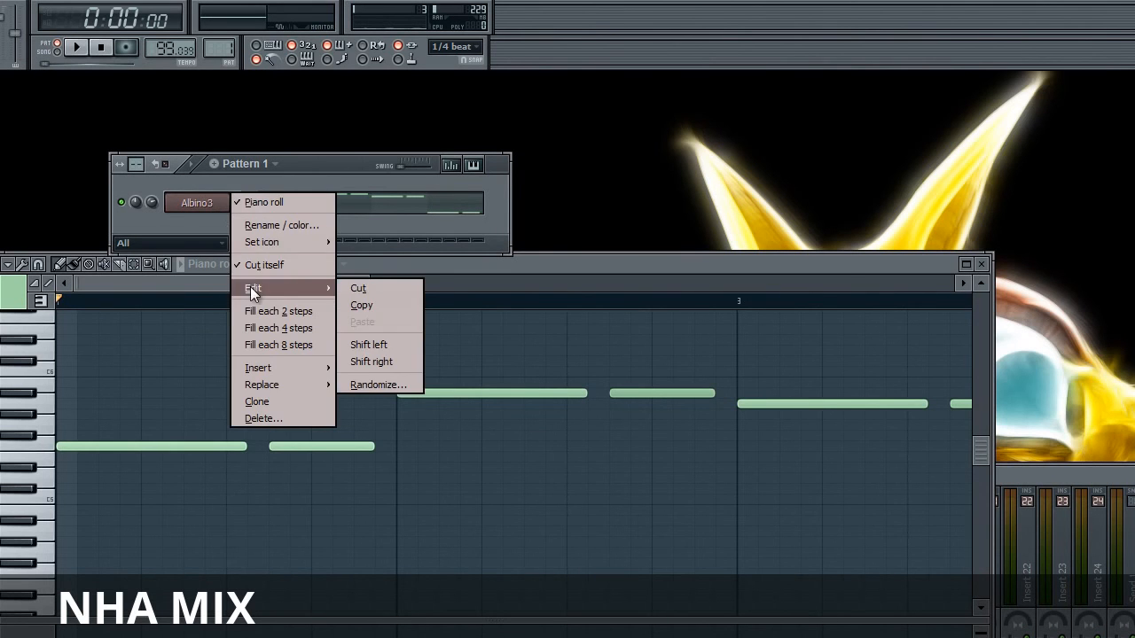
pyautogui.click(362, 305)
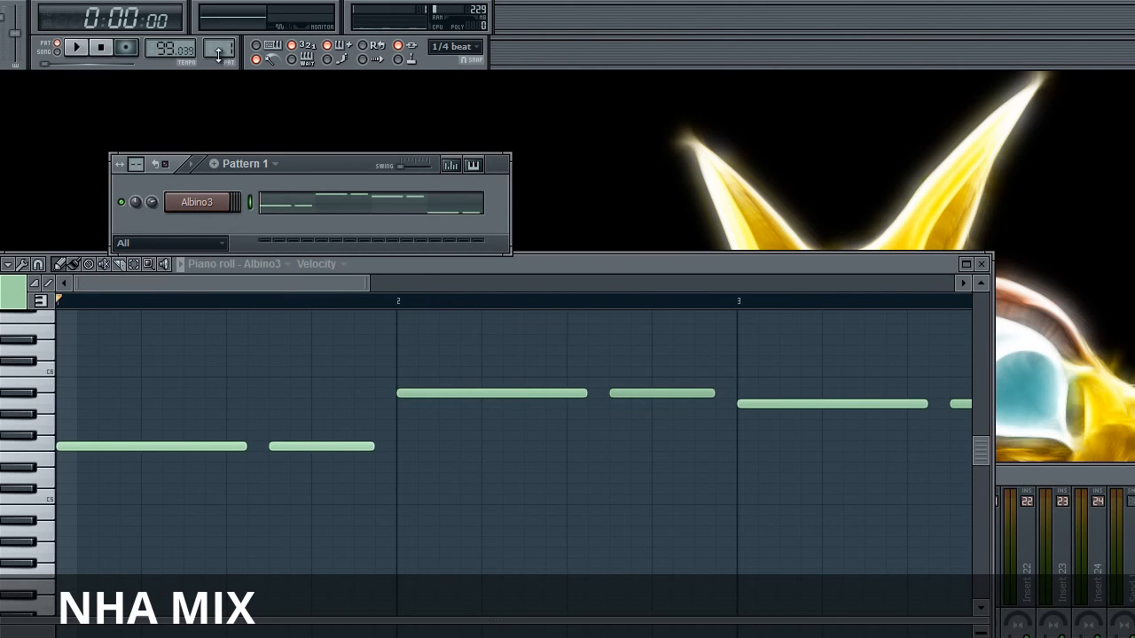
pyautogui.scroll(2, 219, 49)
pyautogui.rightClick(225, 190)
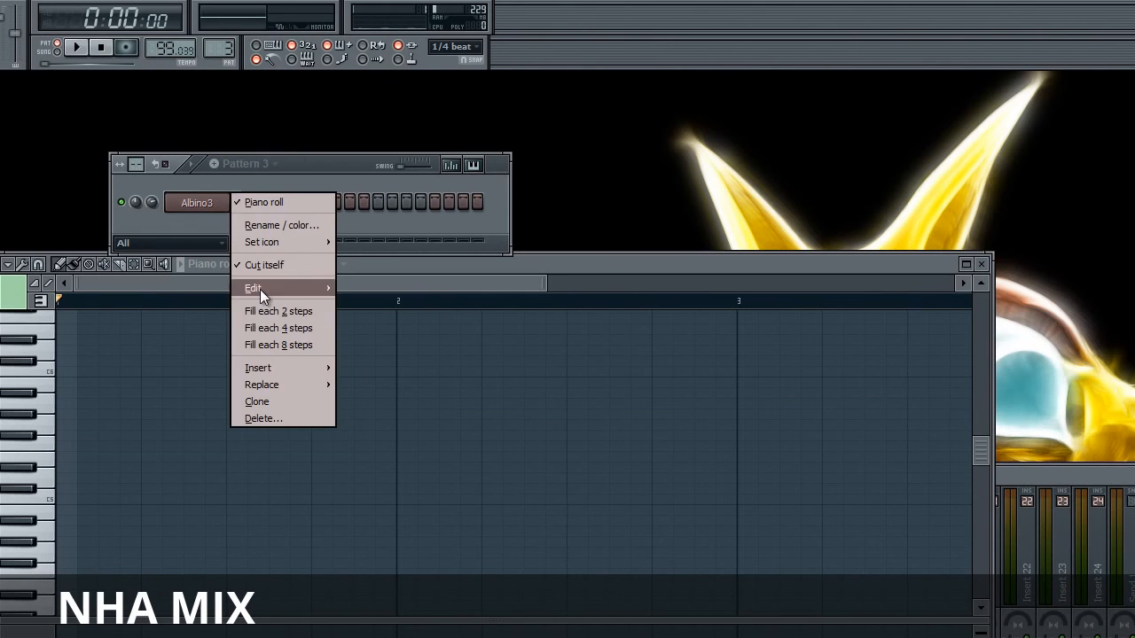
pyautogui.moveTo(264, 288)
pyautogui.click(358, 322)
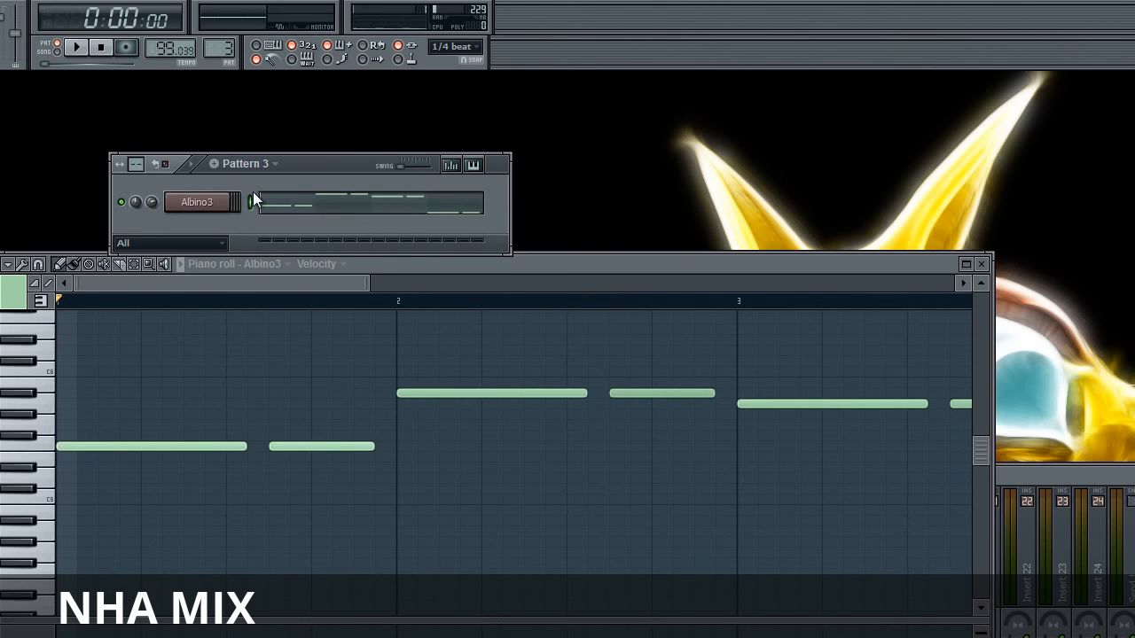
# - Return to Pattern 1, flip between it and an empty pattern, and move the channel window slightly clear of the piano roll
pyautogui.moveTo(221, 49); pyautogui.dragTo(223, 73)
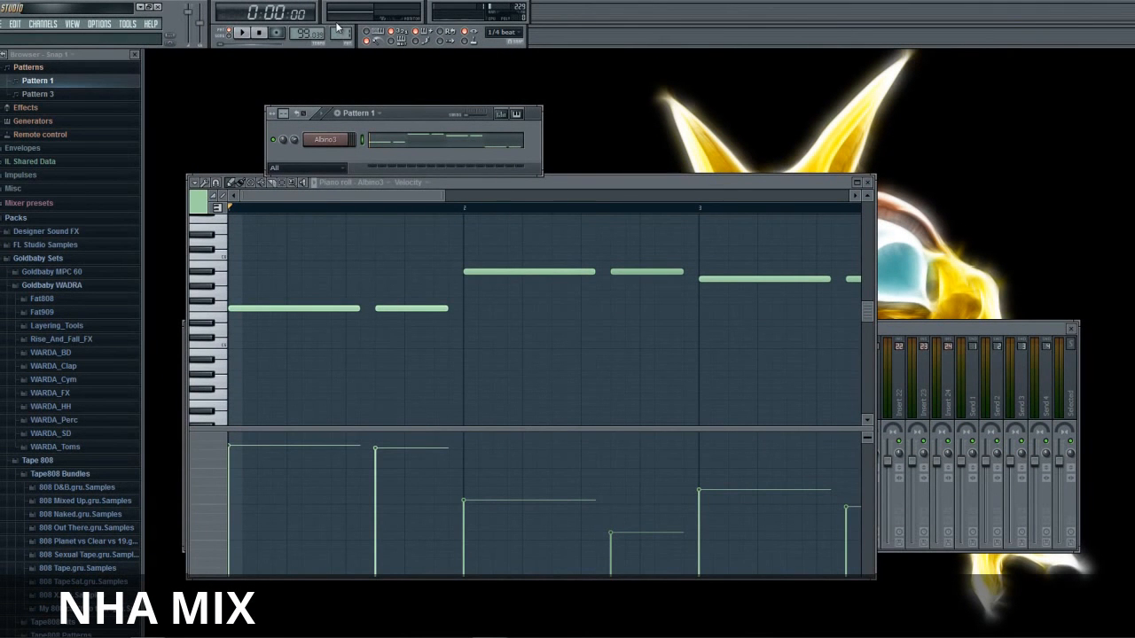
pyautogui.scroll(3, 337, 29)
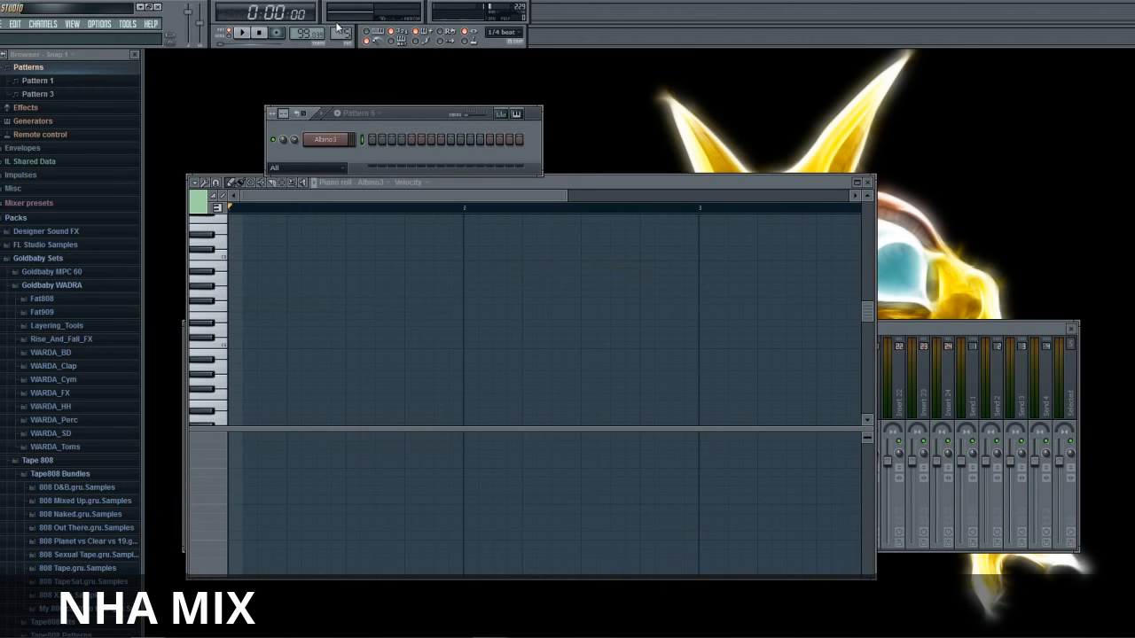
pyautogui.scroll(-2, 337, 28)
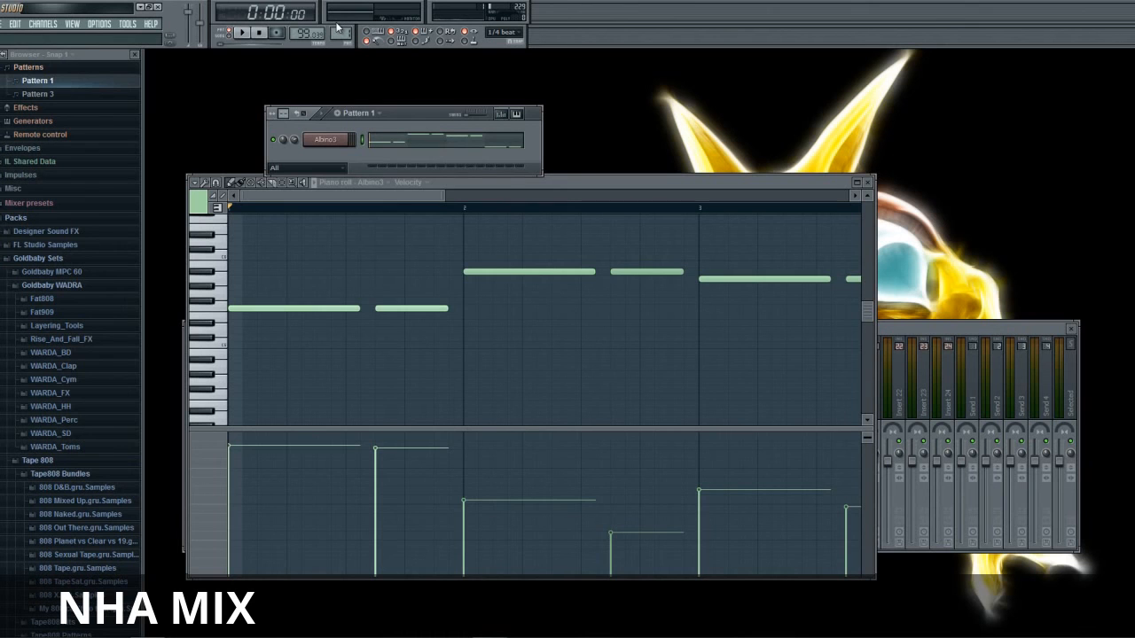
pyautogui.scroll(2, 337, 28)
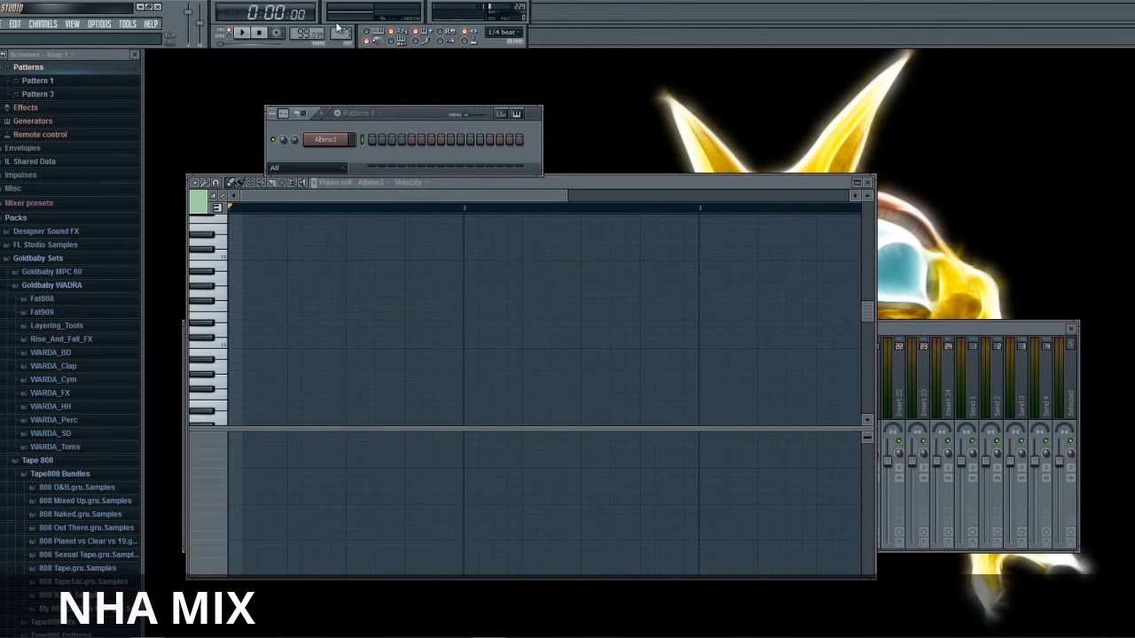
pyautogui.scroll(-1, 337, 28)
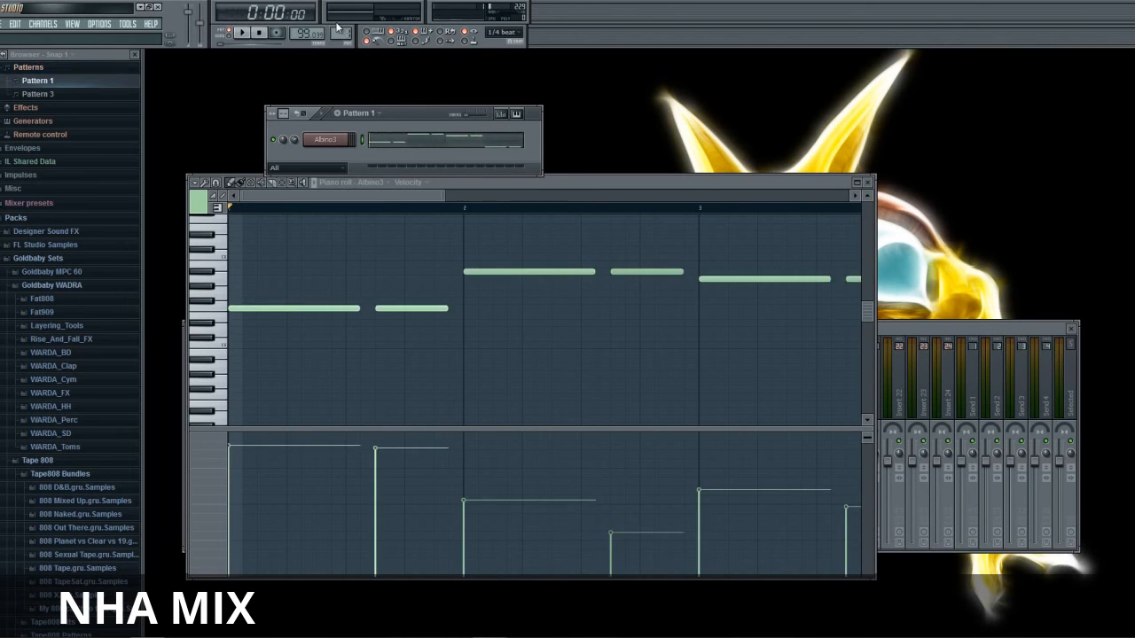
pyautogui.moveTo(415, 114); pyautogui.dragTo(397, 106)
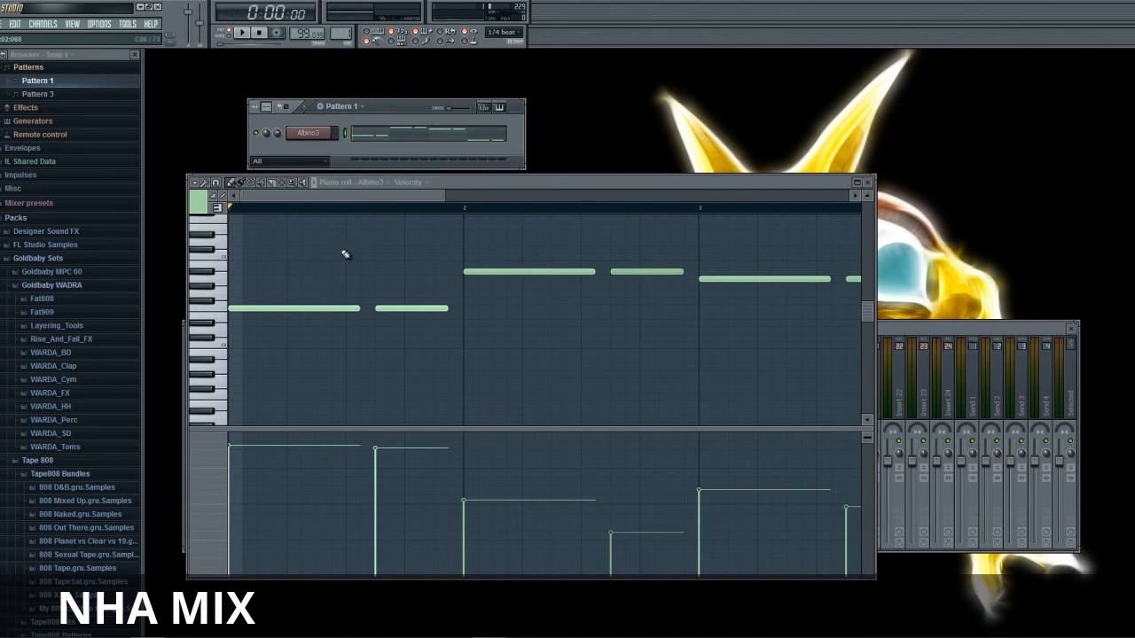
# - Mute the shorter second note in each of bars 1 to 4, and play the pattern to hear the result
pyautogui.click(326, 201)
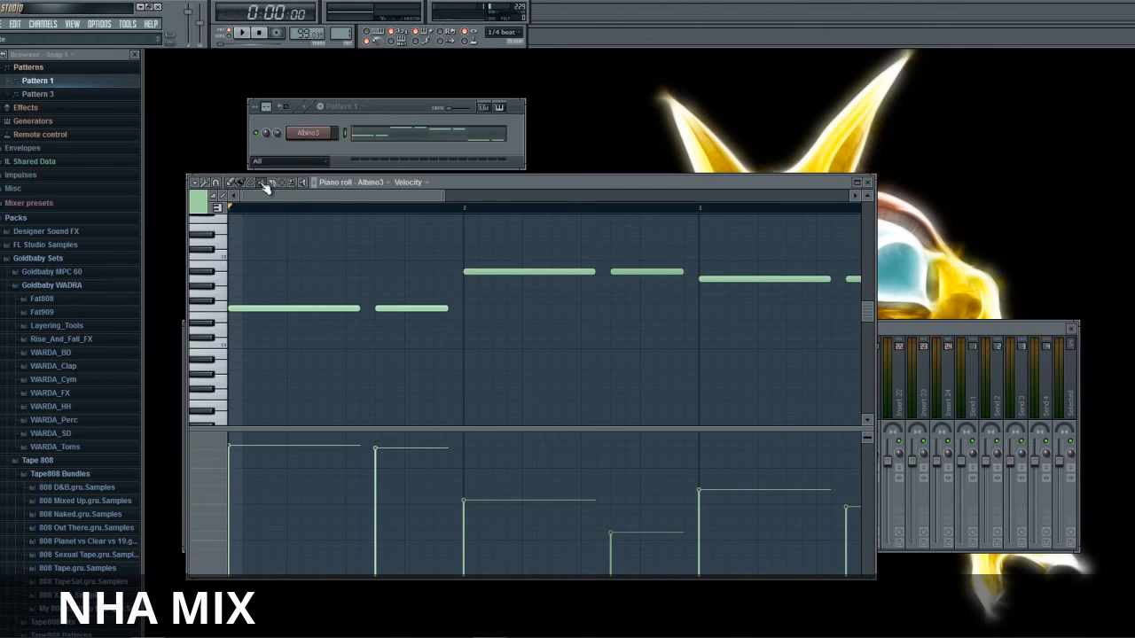
pyautogui.click(417, 308)
pyautogui.click(620, 272)
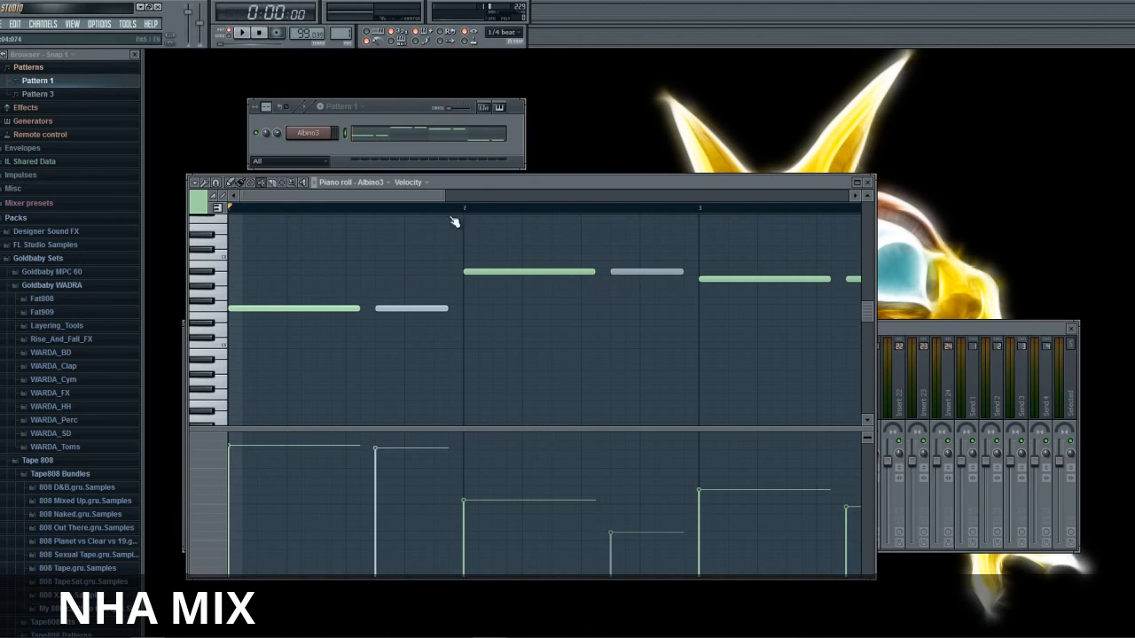
pyautogui.moveTo(417, 196); pyautogui.dragTo(530, 234)
pyautogui.click(562, 279)
pyautogui.rightClick(750, 331)
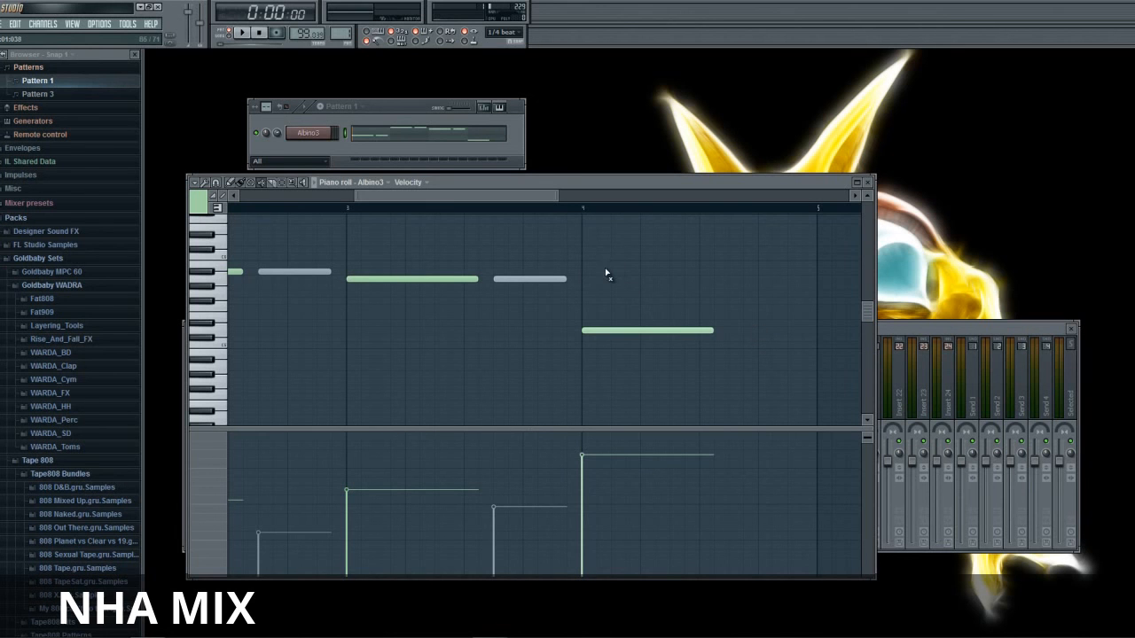
pyautogui.hotkey('ctrl', 'z')
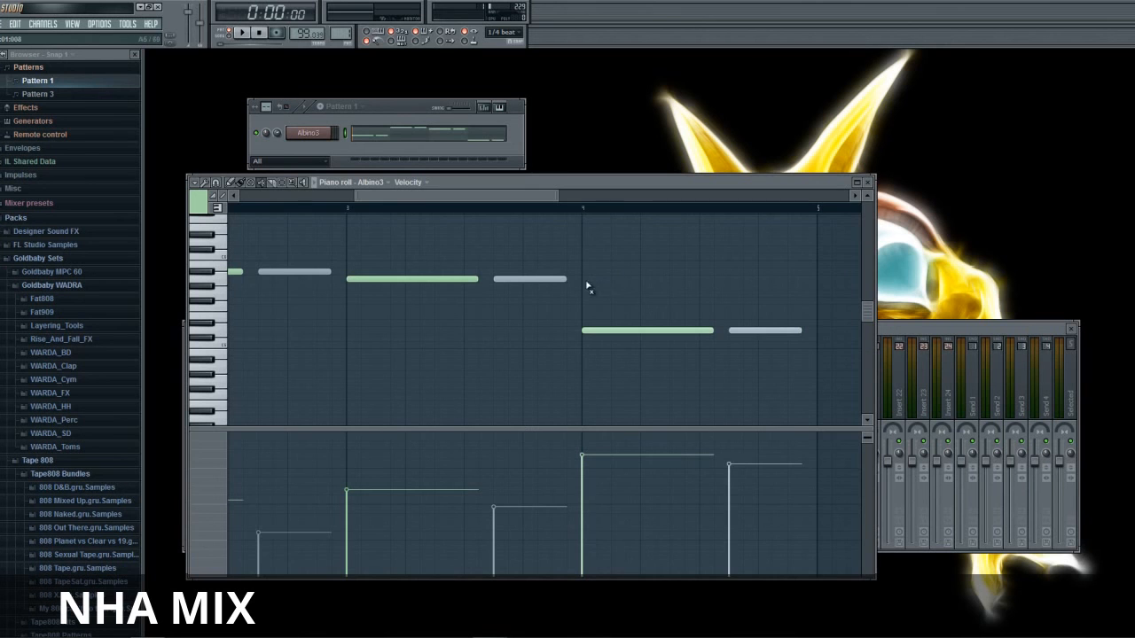
pyautogui.moveTo(472, 198); pyautogui.dragTo(271, 223)
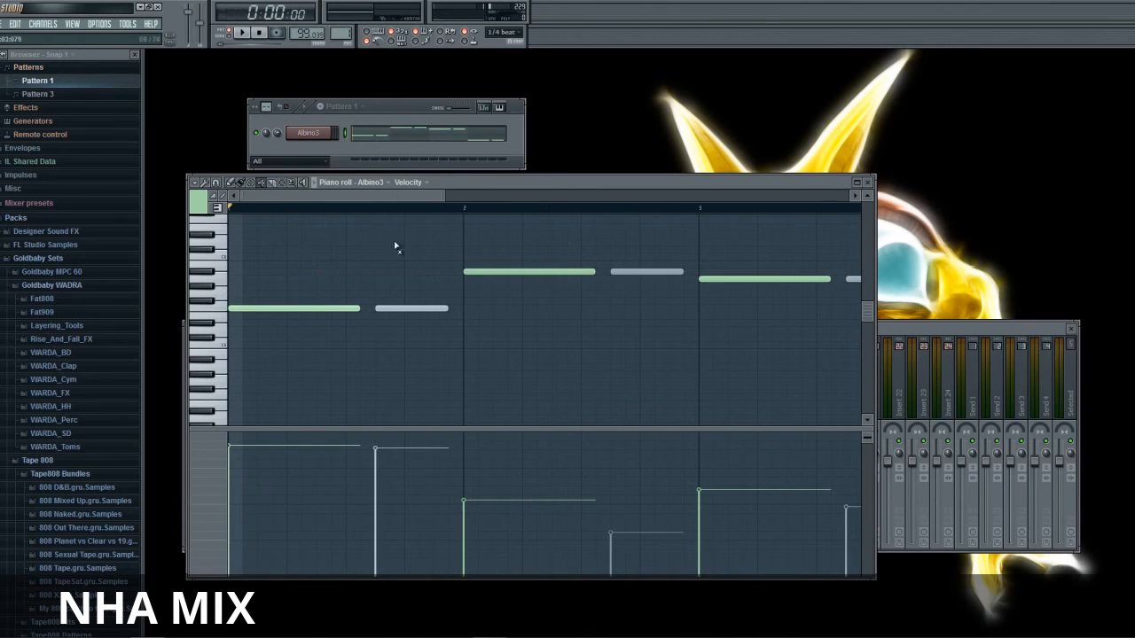
pyautogui.click(242, 32)
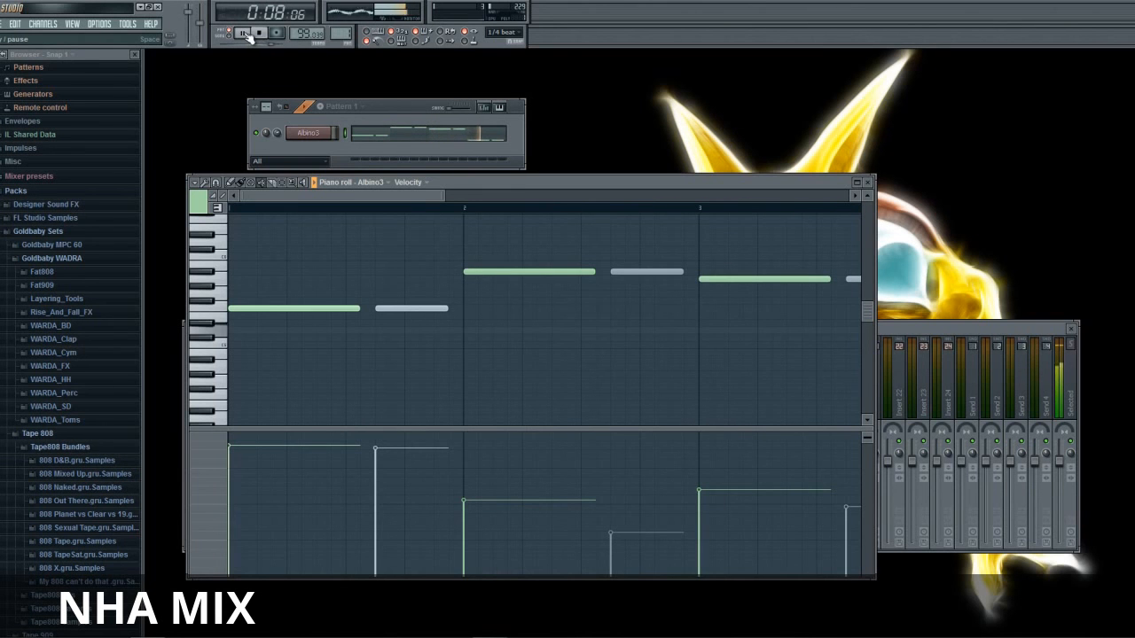
pyautogui.click(259, 33)
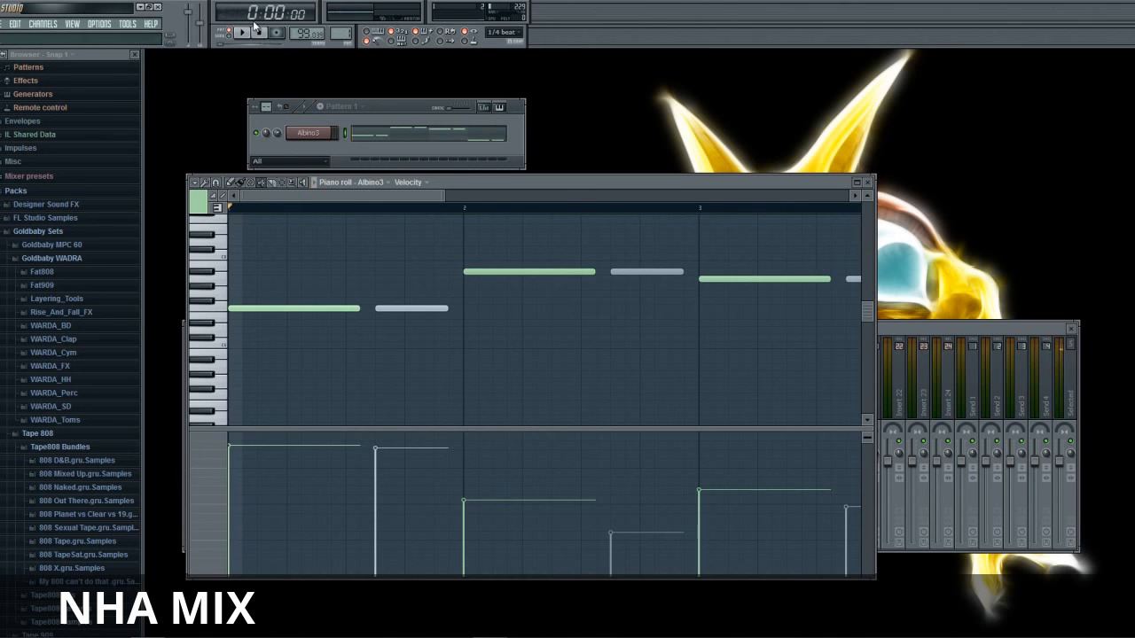
# - Unmute the shorter second note in each of bars 1 to 4
pyautogui.click(423, 311)
pyautogui.click(616, 281)
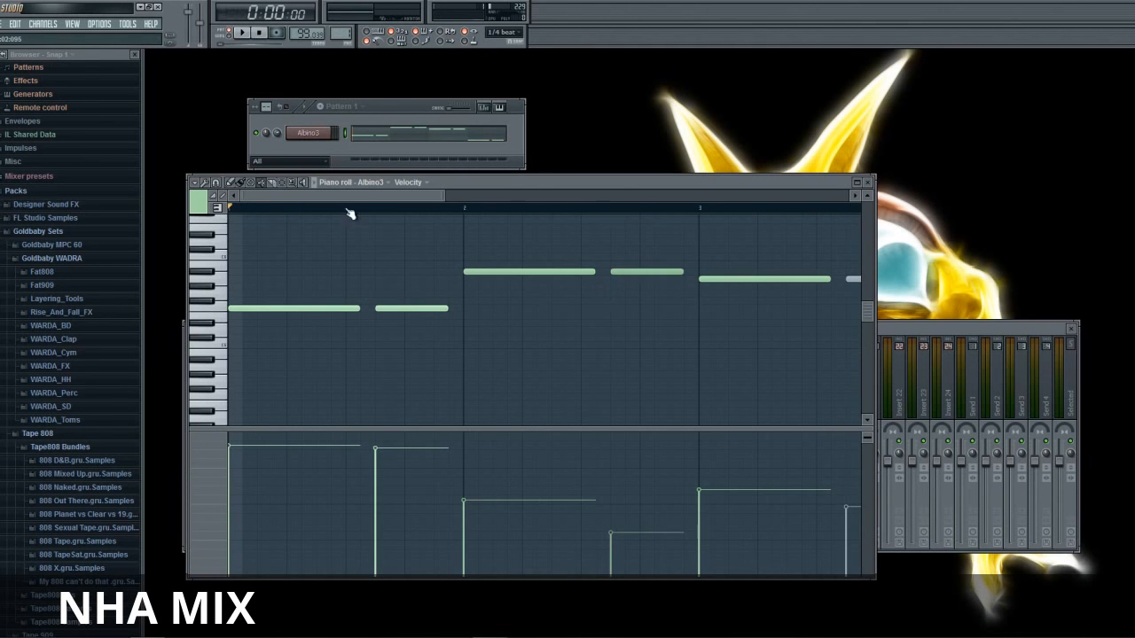
pyautogui.hscroll(5, 385, 210)
pyautogui.click(544, 284)
pyautogui.click(788, 330)
pyautogui.moveTo(481, 196); pyautogui.dragTo(305, 219)
# - Add an FPC drum channel beneath Albino3
pyautogui.rightClick(304, 137)
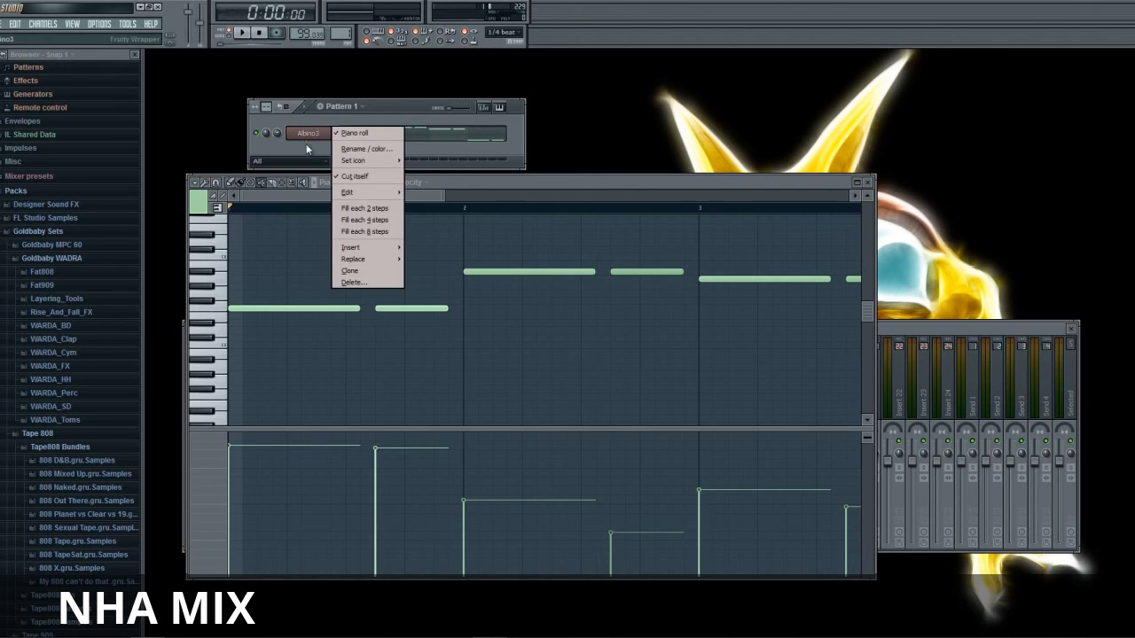
pyautogui.click(305, 137)
pyautogui.click(42, 24)
pyautogui.moveTo(48, 36)
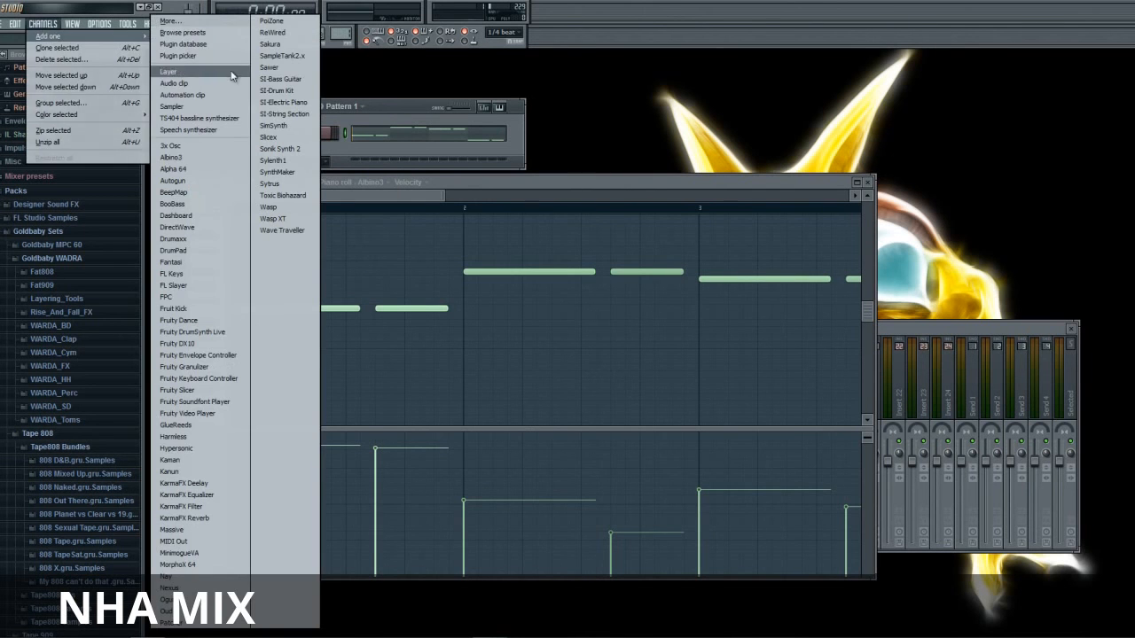
pyautogui.click(173, 297)
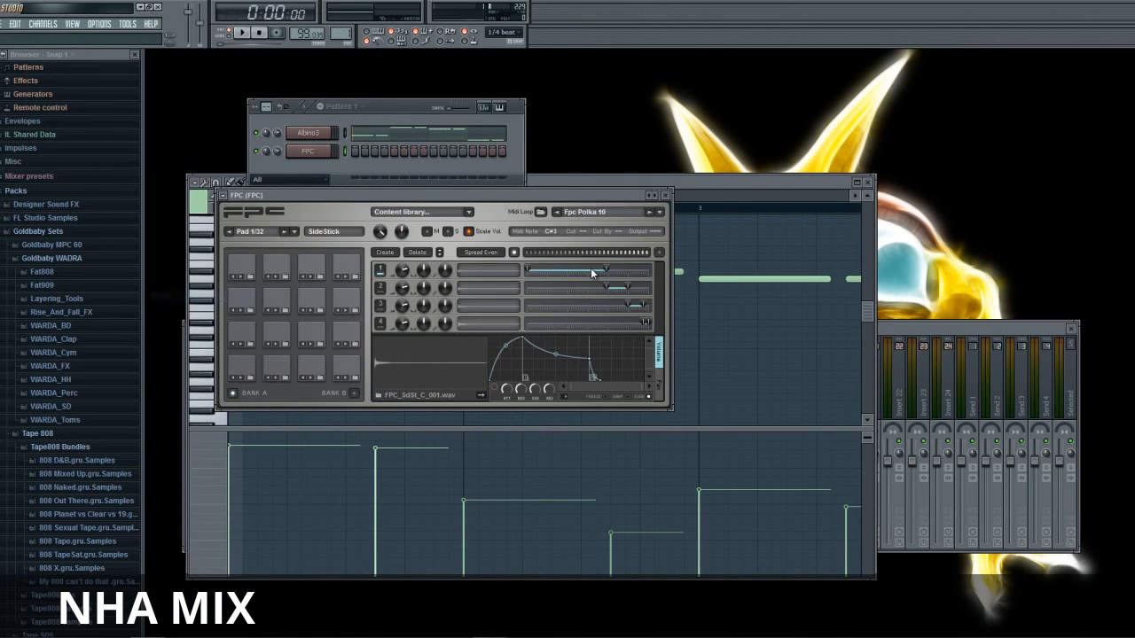
# - Audition the FPC's drum pads row by row, ending with the Lite Crash pad
pyautogui.click(243, 364)
pyautogui.click(345, 366)
pyautogui.click(241, 333)
pyautogui.click(276, 332)
pyautogui.click(311, 333)
pyautogui.click(345, 336)
pyautogui.click(242, 299)
pyautogui.click(276, 300)
pyautogui.click(311, 299)
pyautogui.click(345, 300)
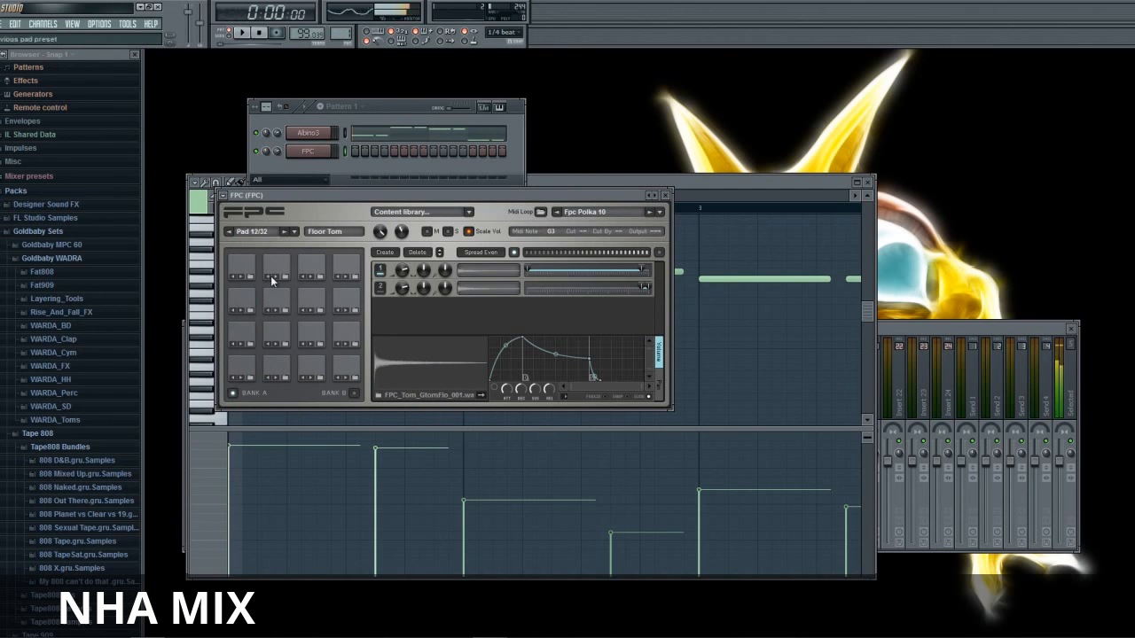
pyautogui.click(241, 266)
pyautogui.click(276, 268)
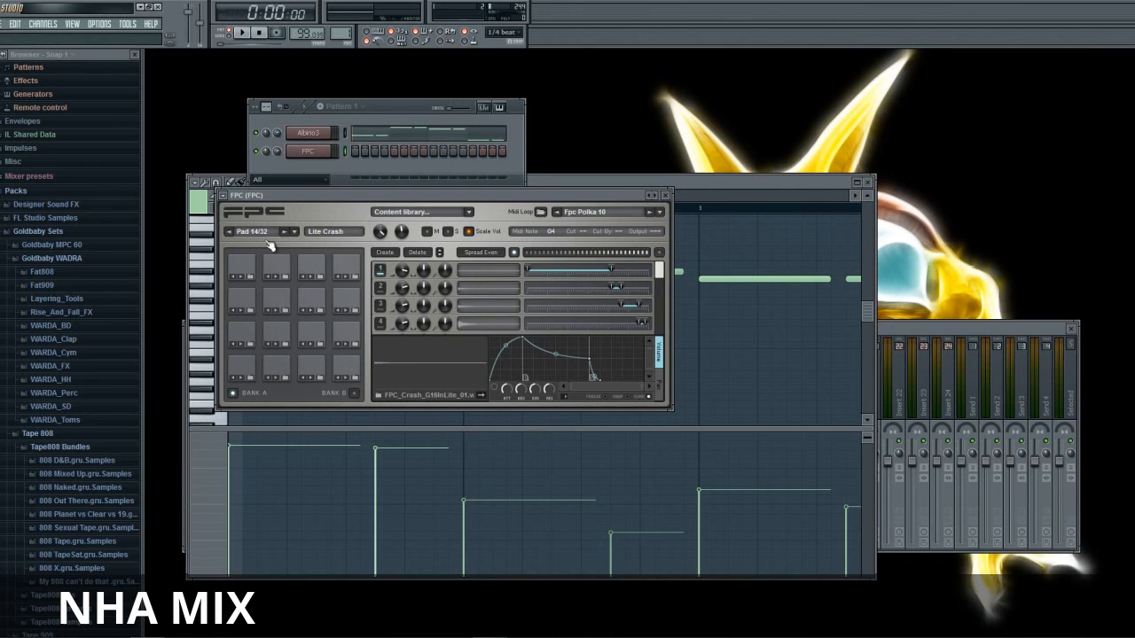
# - Close the piano roll and record an FPC drum part over the Albino3 melody in Pattern 1
pyautogui.click(867, 182)
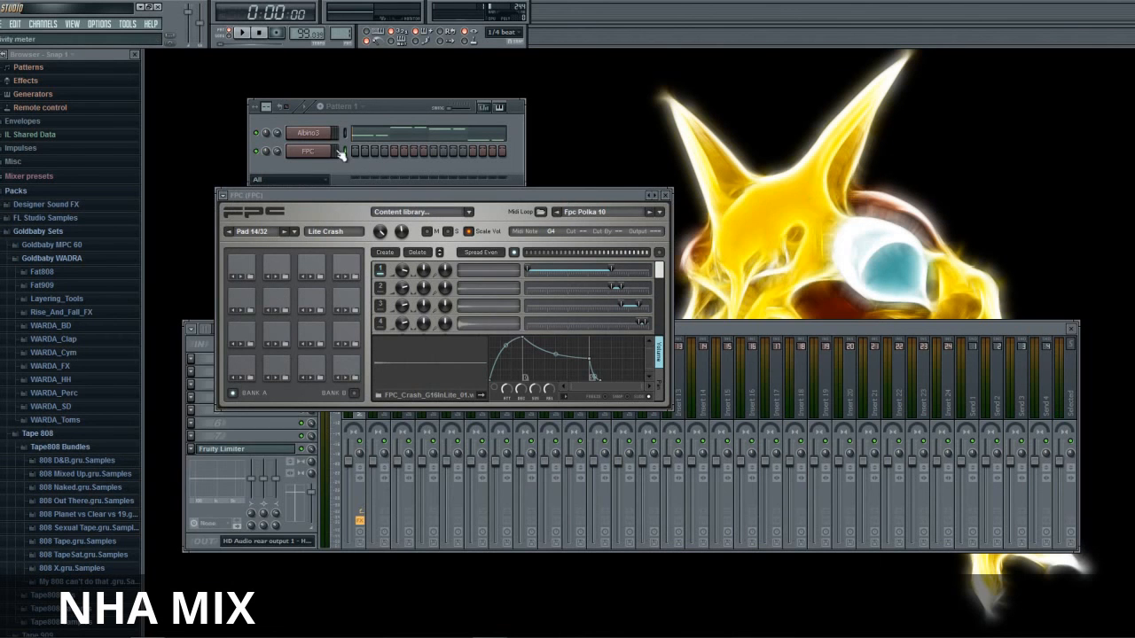
pyautogui.click(276, 33)
pyautogui.click(241, 32)
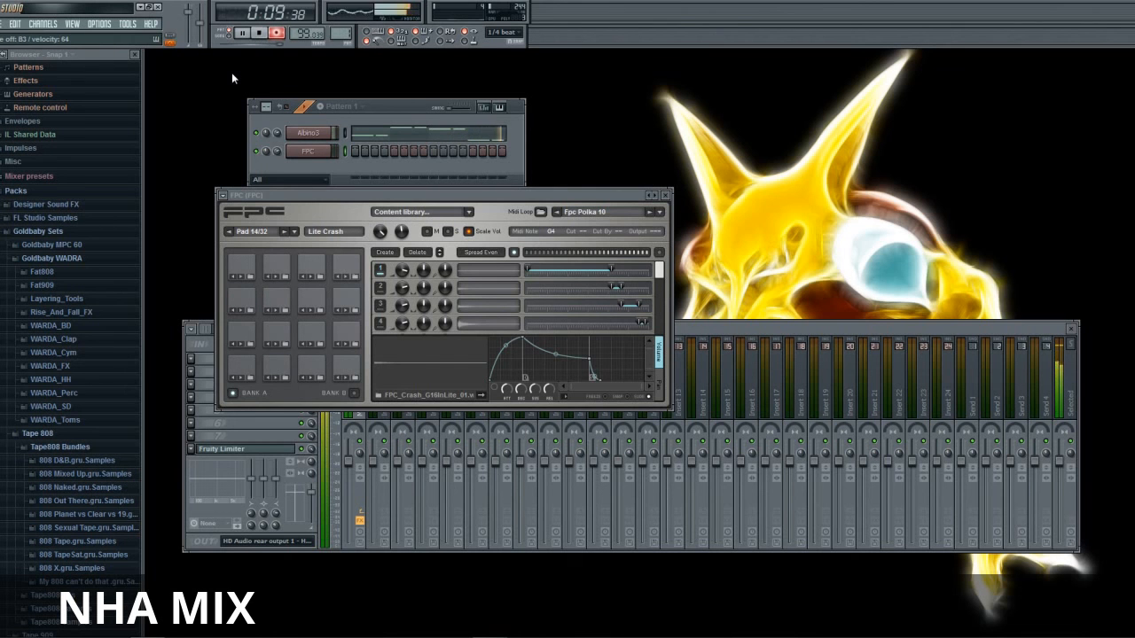
pyautogui.click(258, 32)
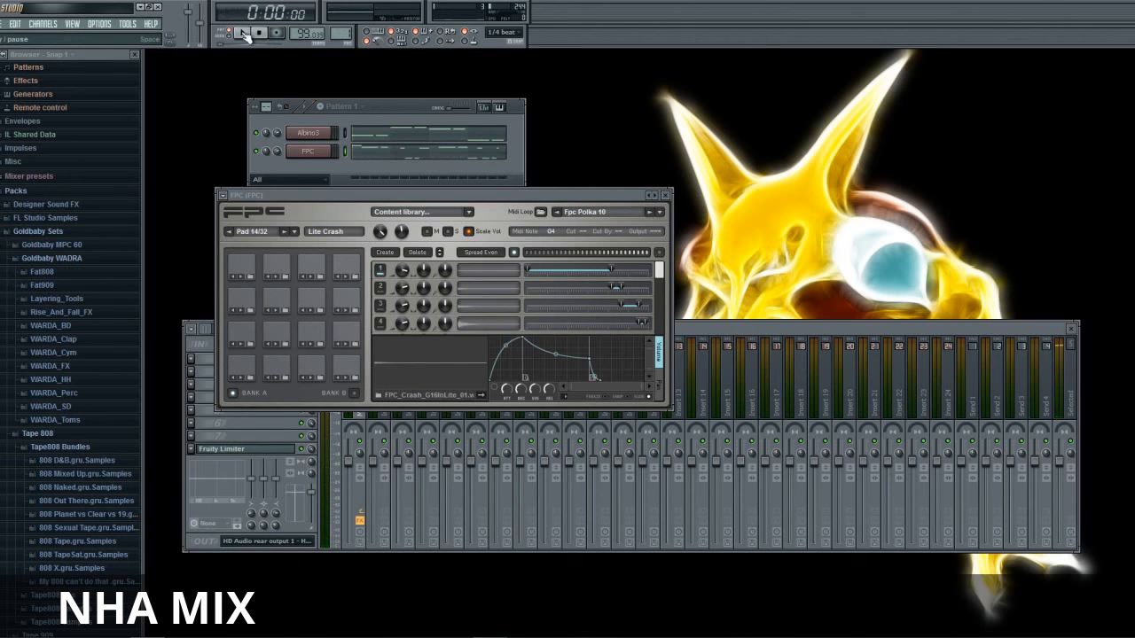
# - Play back the recorded drums with the melody, turning down the Albino3 channel's volume, and stop playback
pyautogui.click(243, 36)
pyautogui.moveTo(277, 134); pyautogui.dragTo(287, 204)
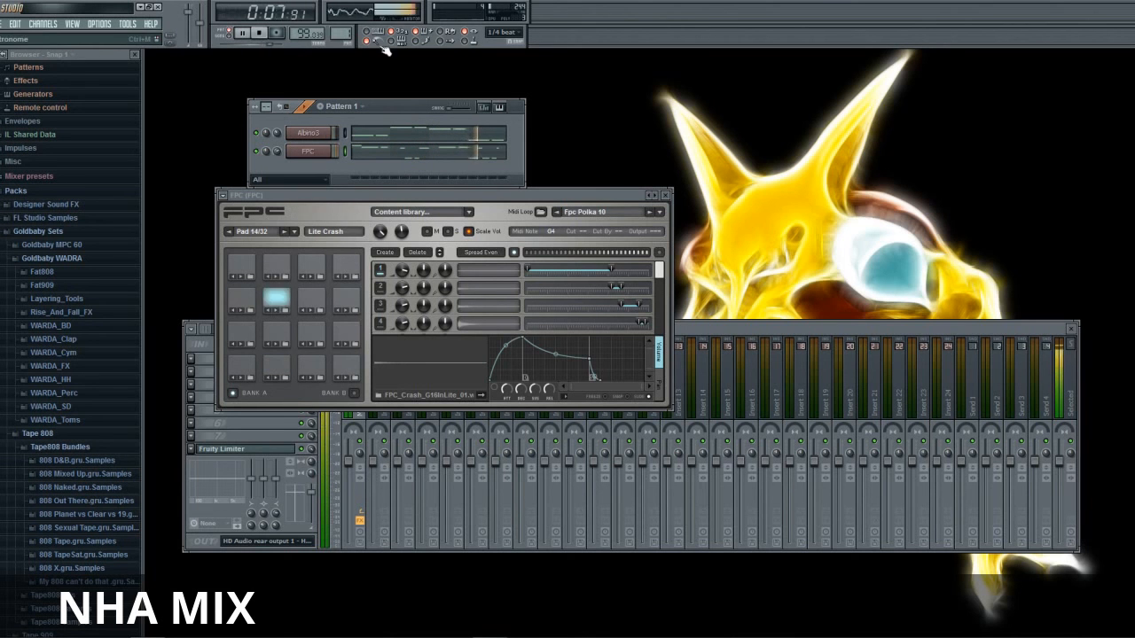
pyautogui.press('space')
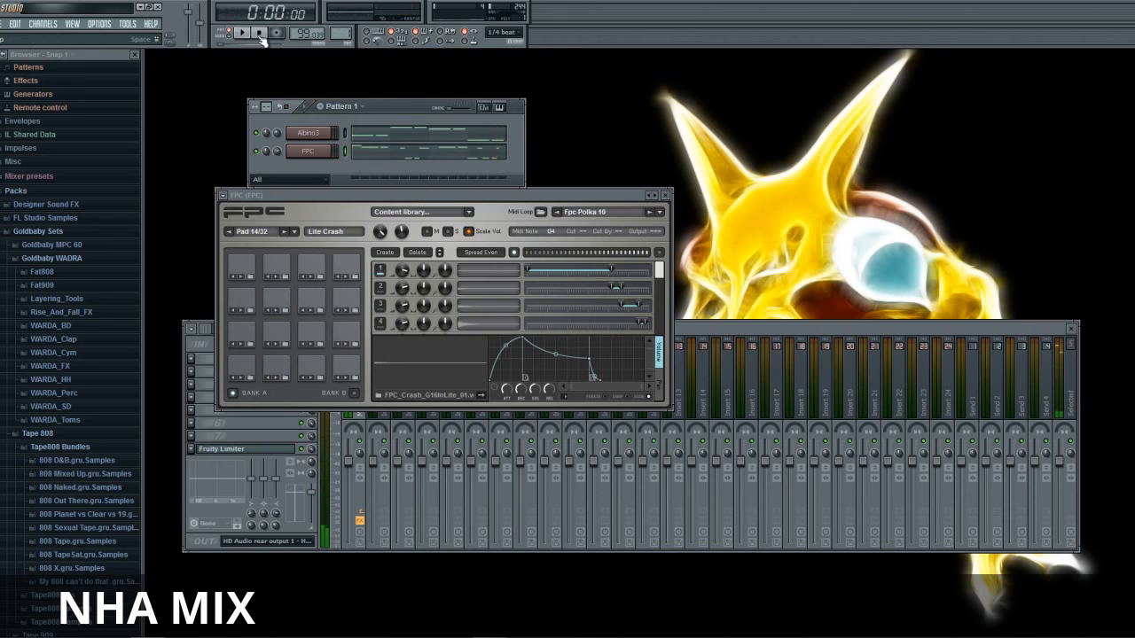
# - Open the FPC channel's piano roll and review the recorded drum notes from bar 1 through bar 4
pyautogui.click(369, 159)
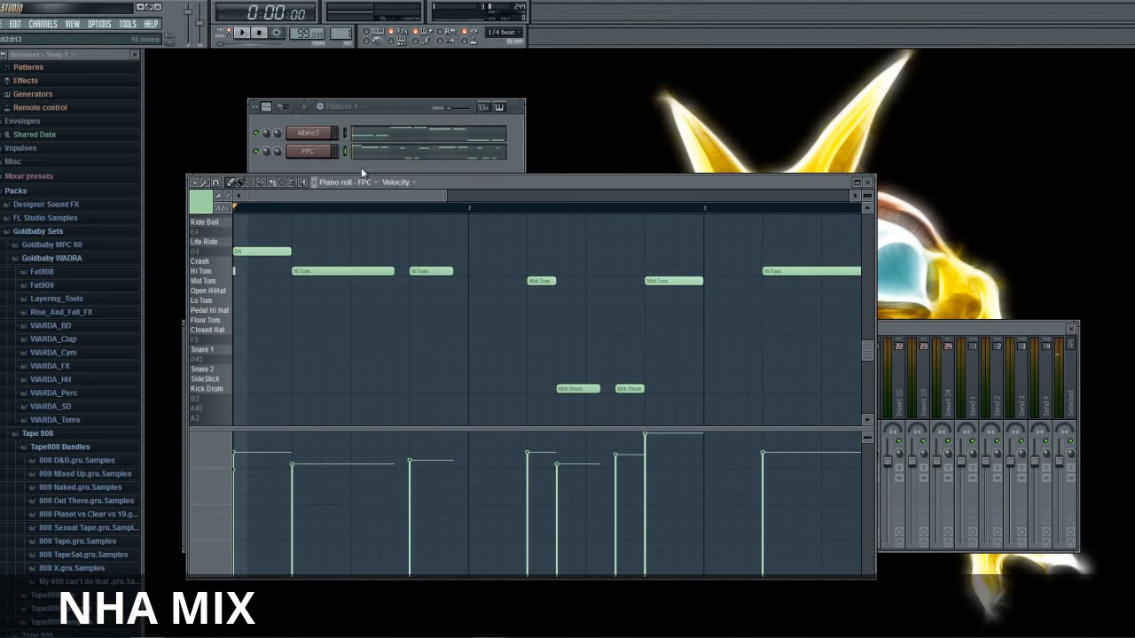
pyautogui.click(209, 277)
pyautogui.moveTo(241, 252)
pyautogui.mouseDown()
pyautogui.moveTo(254, 251)
pyautogui.moveTo(242, 252)
pyautogui.mouseUp()
pyautogui.moveTo(261, 196)
pyautogui.mouseDown()
pyautogui.moveTo(270, 196)
pyautogui.moveTo(252, 198)
pyautogui.mouseUp()
pyautogui.moveTo(323, 201); pyautogui.dragTo(457, 245)
# - Set the global snap to (none)
pyautogui.click(507, 36)
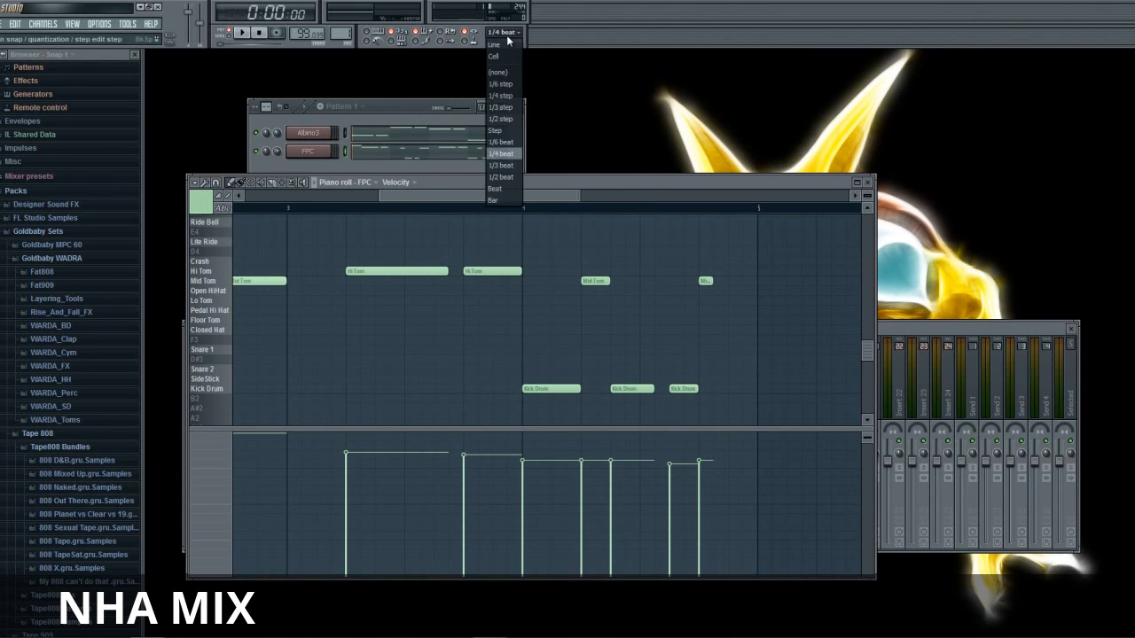
pyautogui.click(503, 154)
pyautogui.click(504, 33)
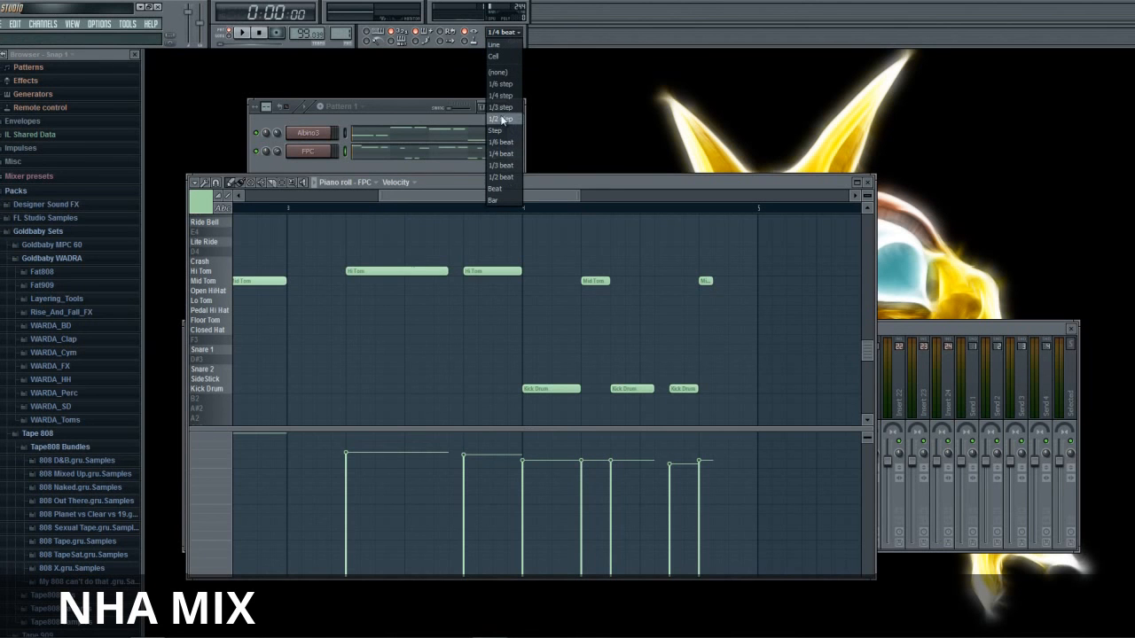
pyautogui.click(499, 72)
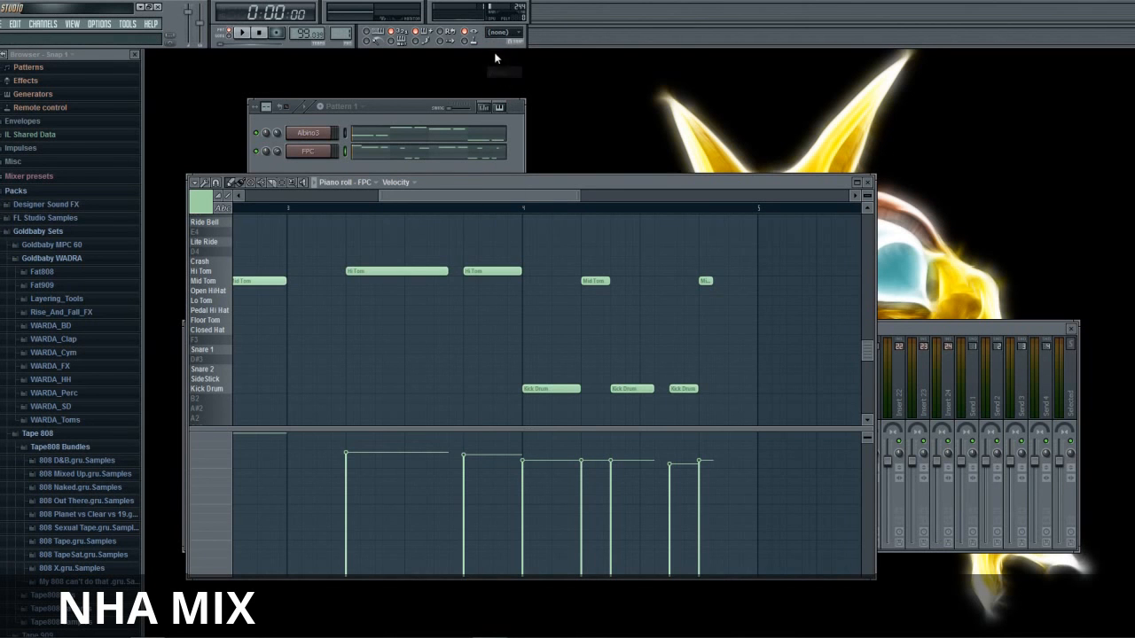
# - Return to the start of the FPC drum notes and set the global snap to Line
pyautogui.moveTo(426, 191); pyautogui.dragTo(266, 217)
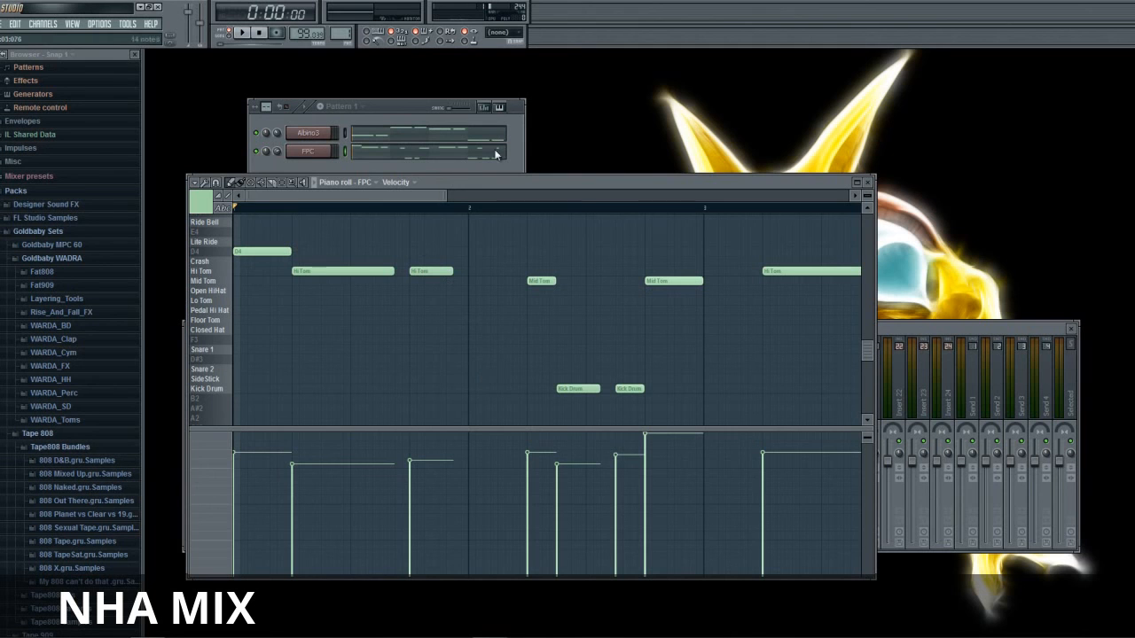
pyautogui.click(521, 33)
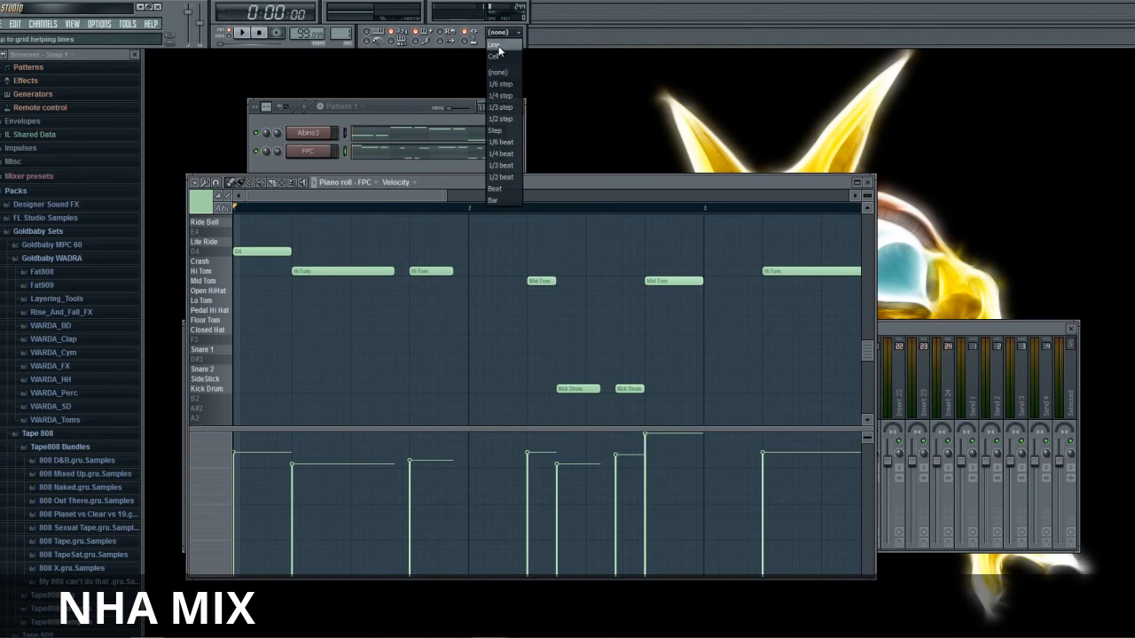
pyautogui.click(497, 43)
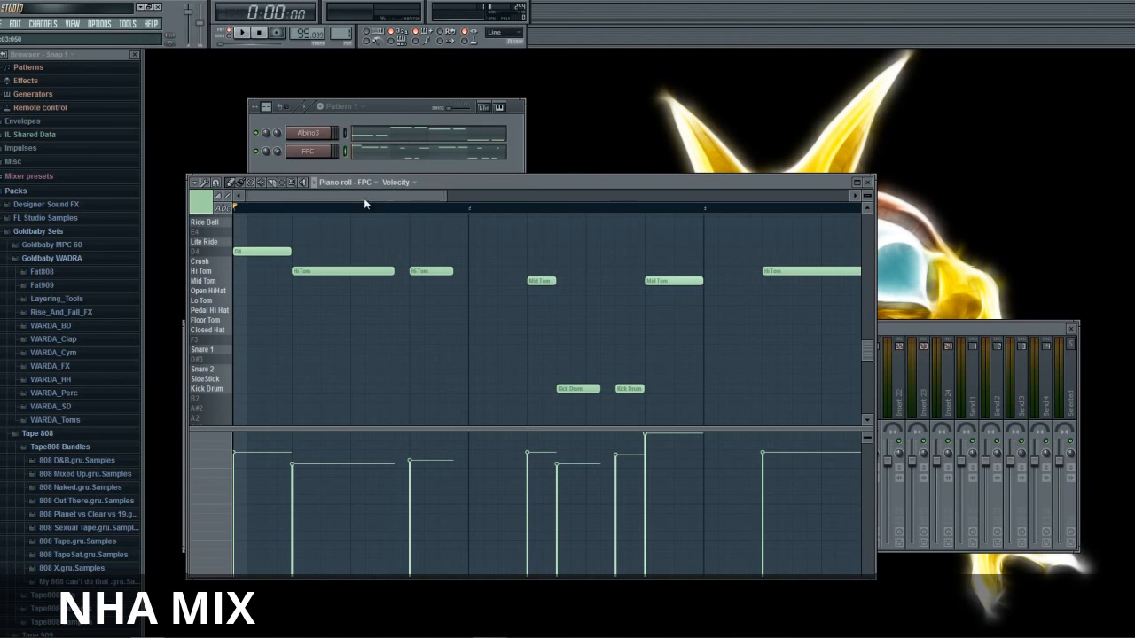
# - Audition drum sounds from the FPC piano roll's keys and toggle the key display between drum names and piano keys
pyautogui.click(230, 291)
pyautogui.click(213, 369)
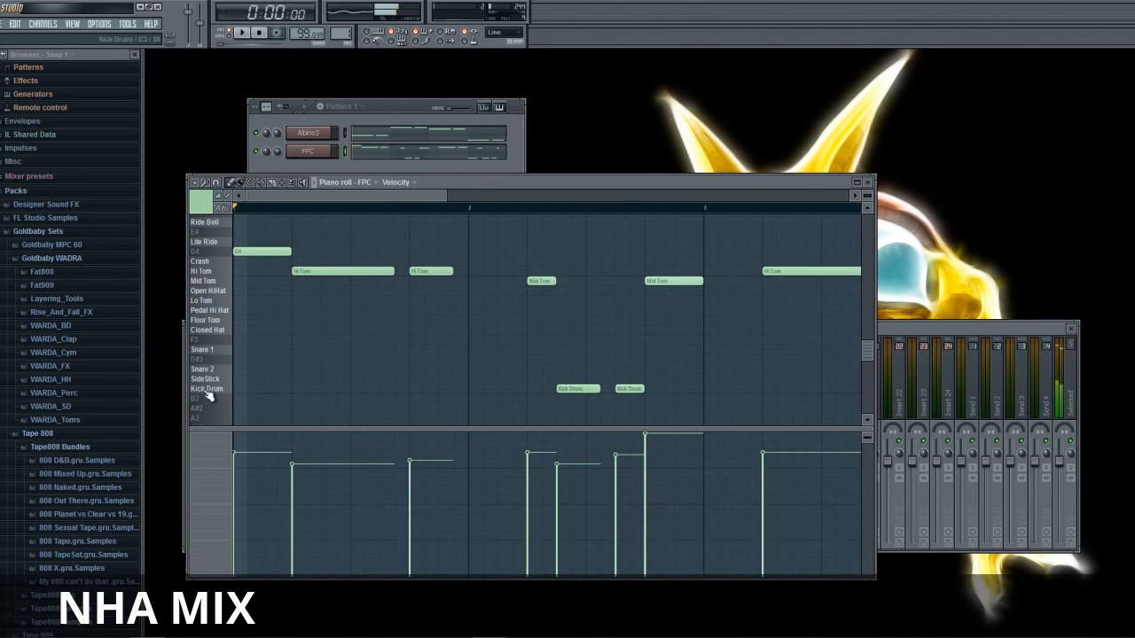
pyautogui.scroll(5, 210, 390)
pyautogui.scroll(-5, 213, 367)
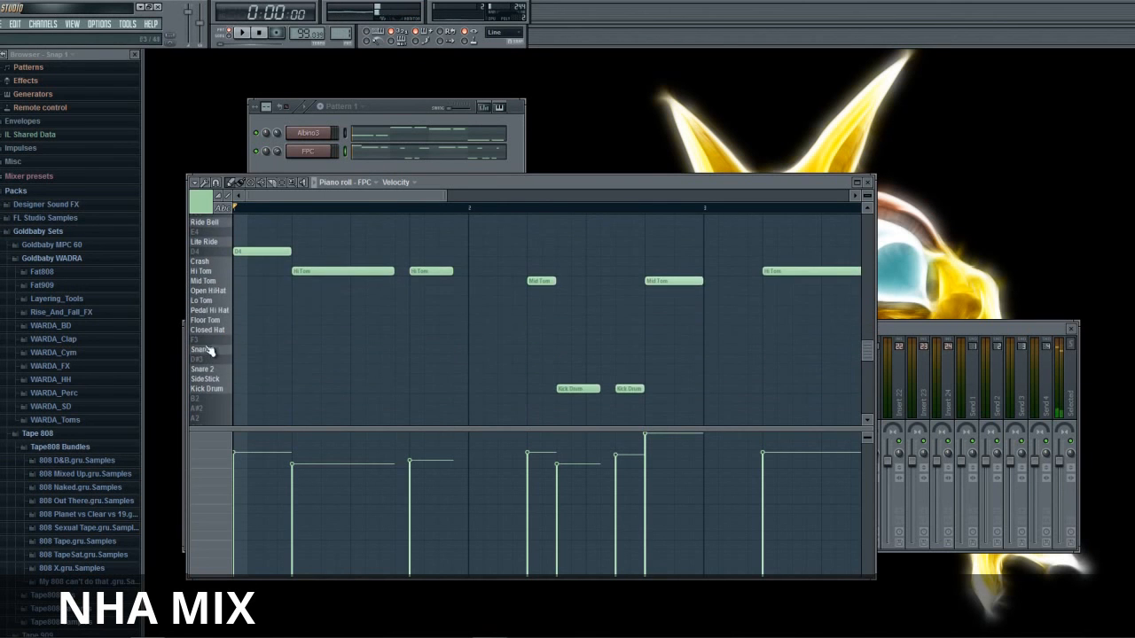
pyautogui.click(220, 209)
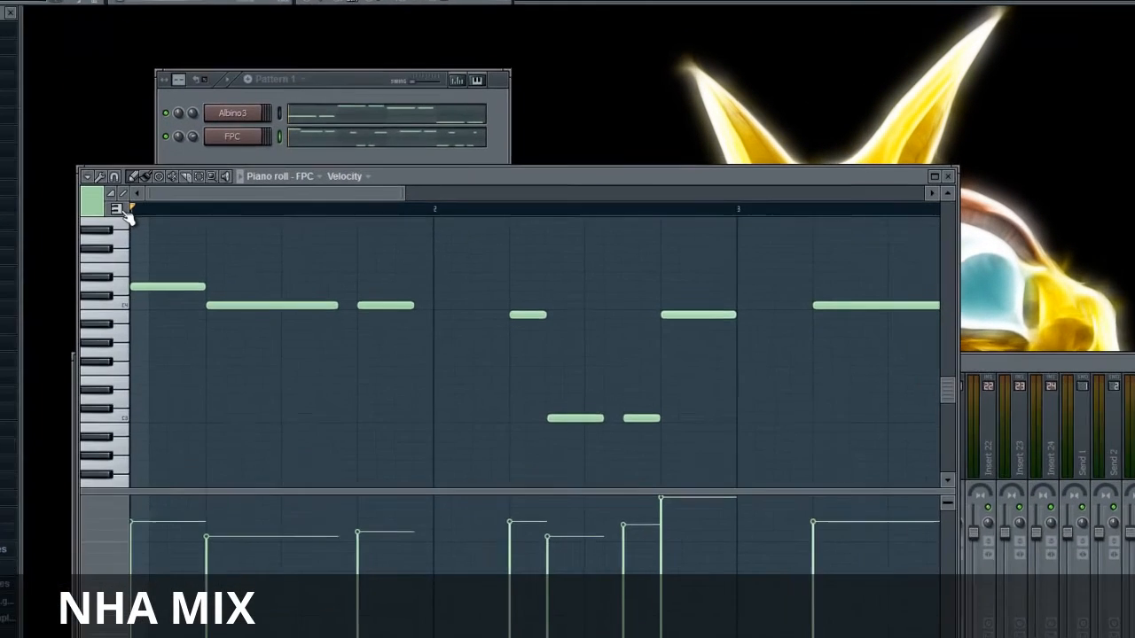
pyautogui.click(221, 209)
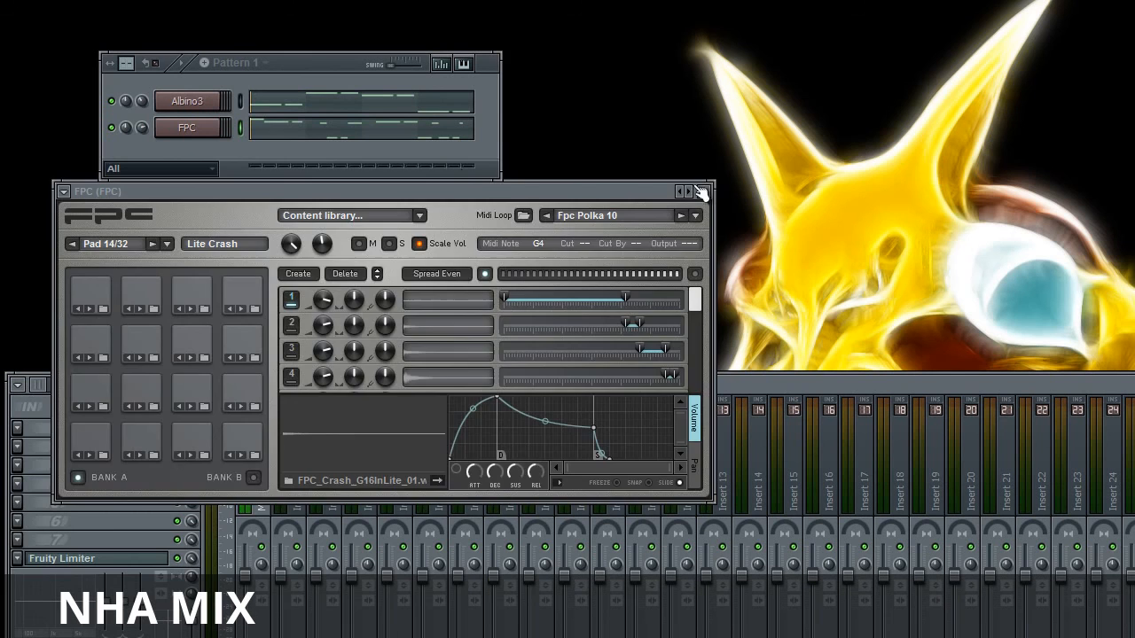
# - Close the FPC plugin window, then look over the FPC channel's options and dismiss them without choosing any
pyautogui.click(700, 191)
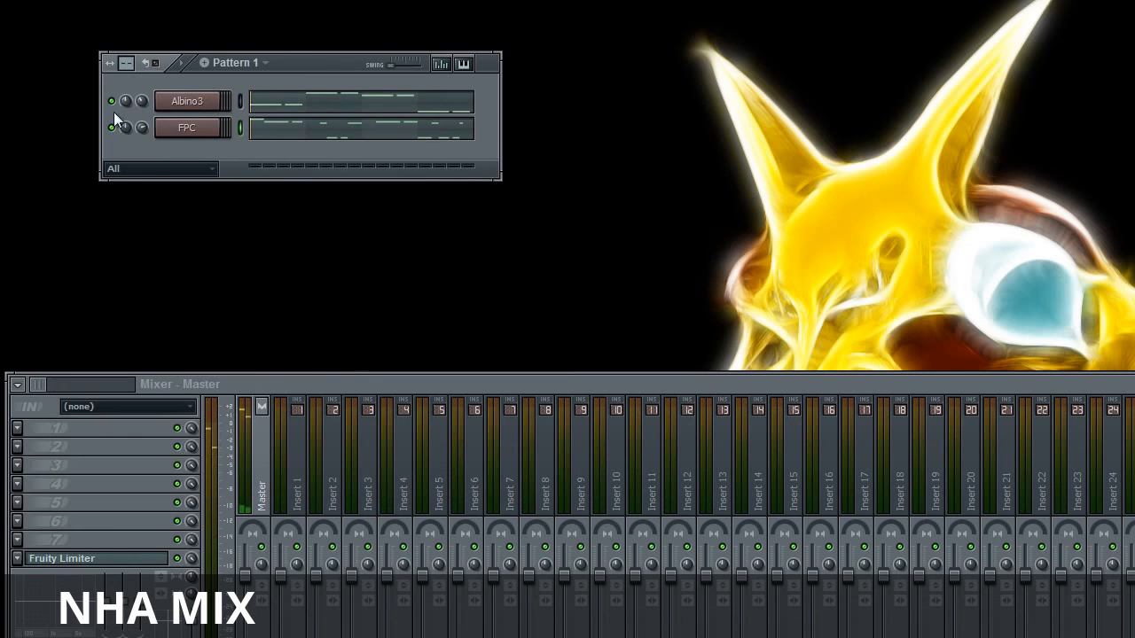
pyautogui.rightClick(177, 129)
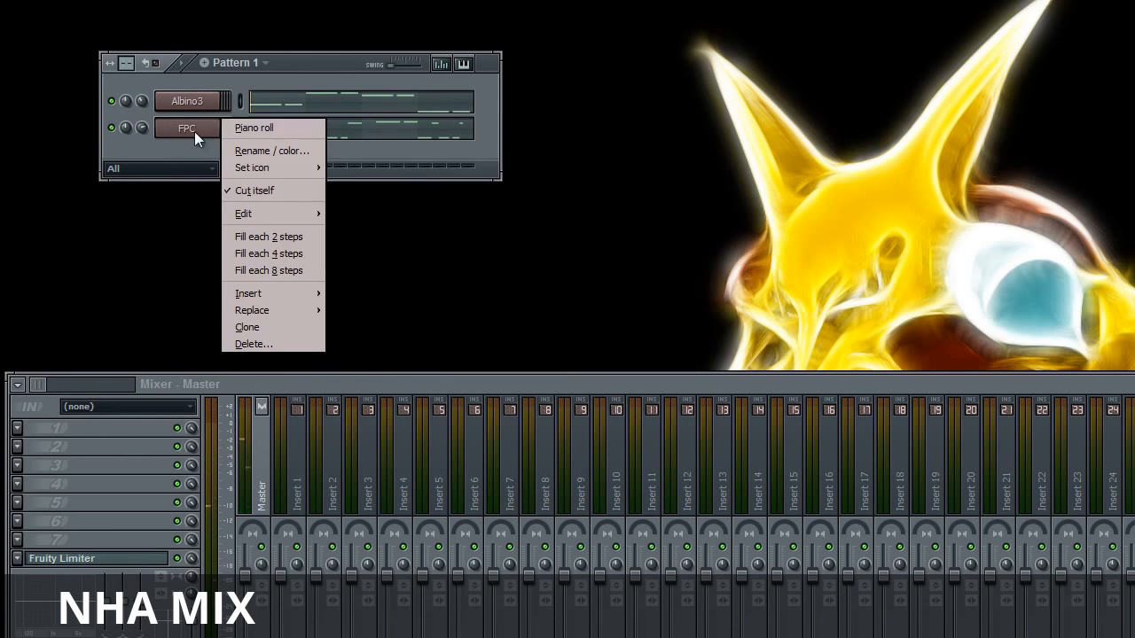
pyautogui.click(328, 64)
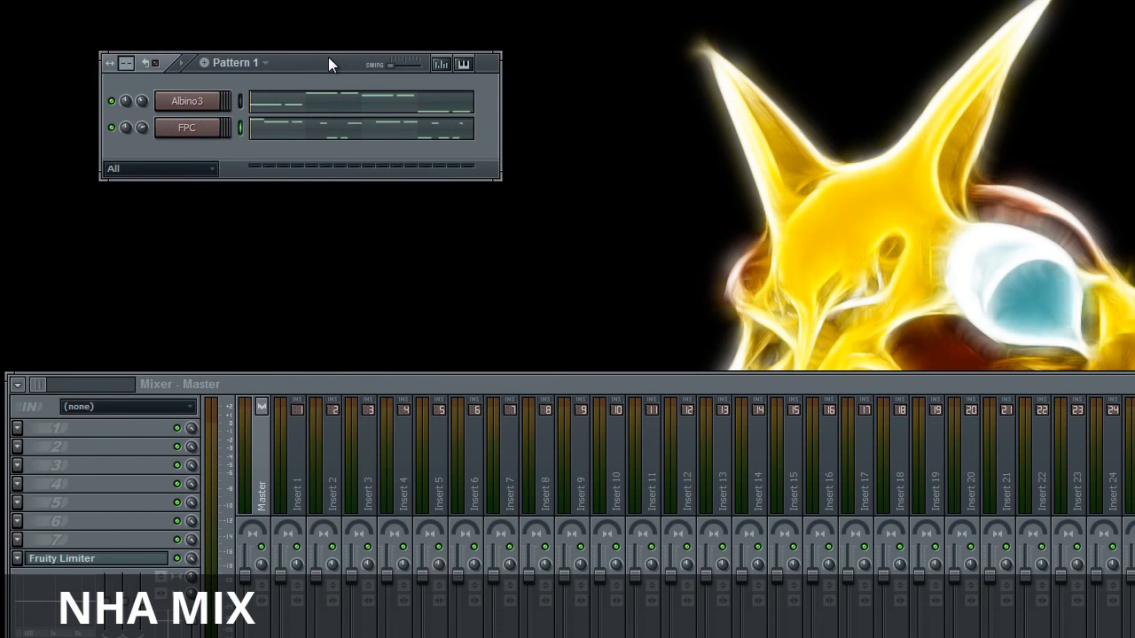